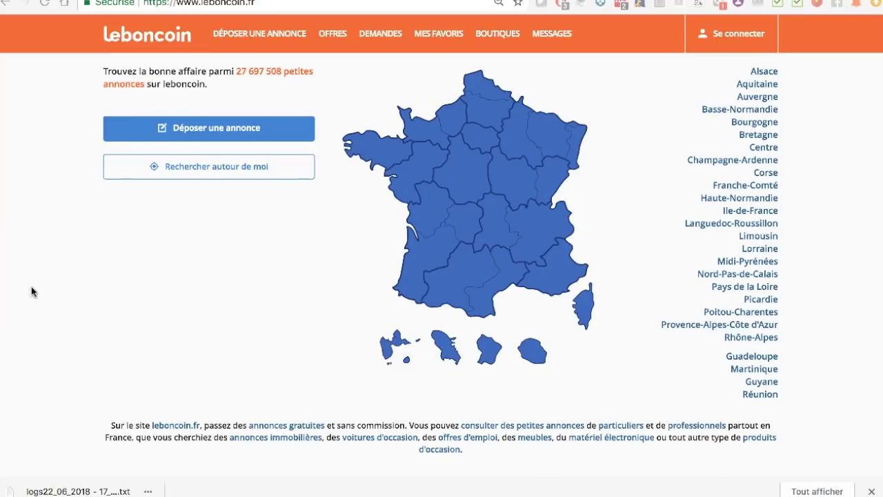
Open the Provence-Alpes-Côte d'Azur region from the map of France and search its listings for "lego neuf"
left_click(555, 285)
left_click(559, 276)
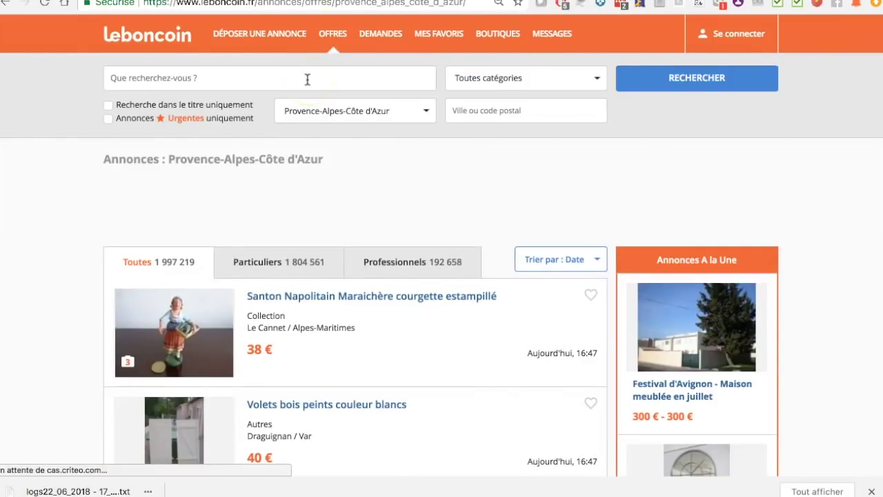
left_click(311, 79)
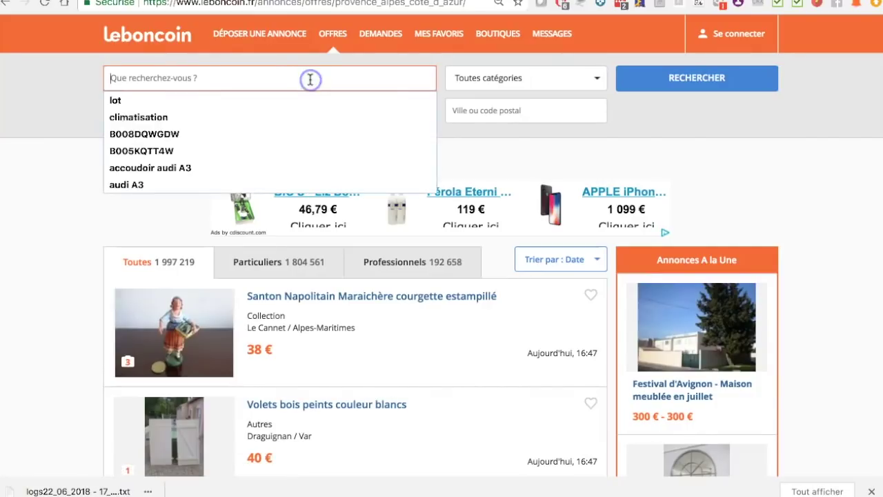
type("lego")
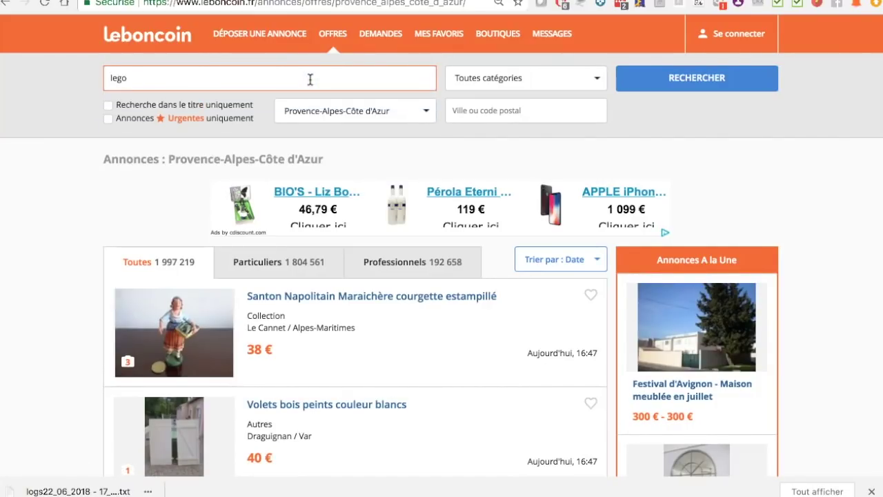
type(" neuf")
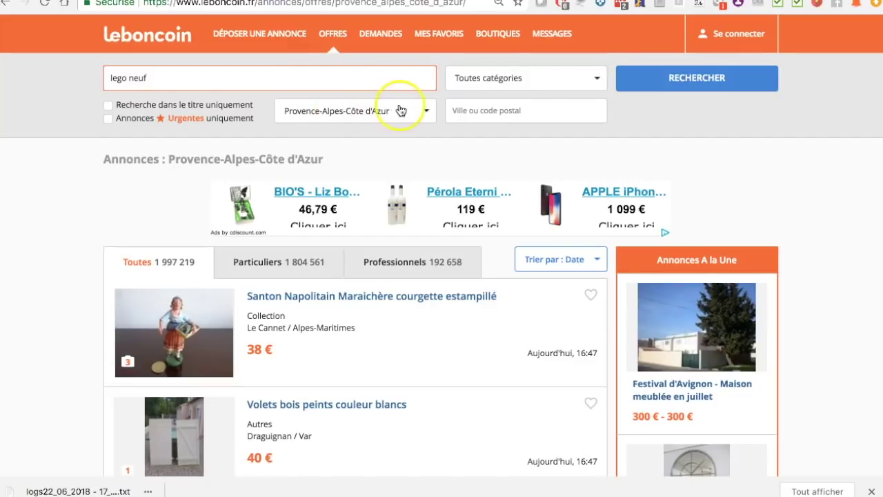
left_click(674, 78)
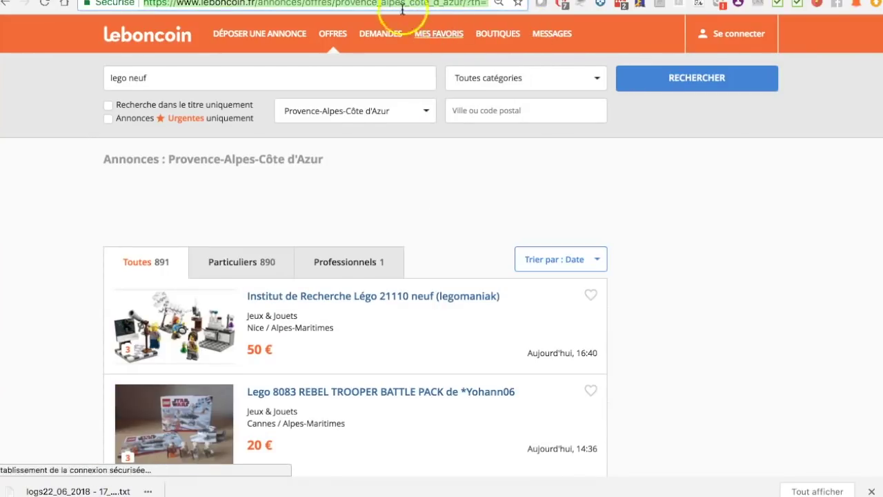
Examine the query part at the end of the search results page's web address
left_click(433, 4)
left_click(452, 3)
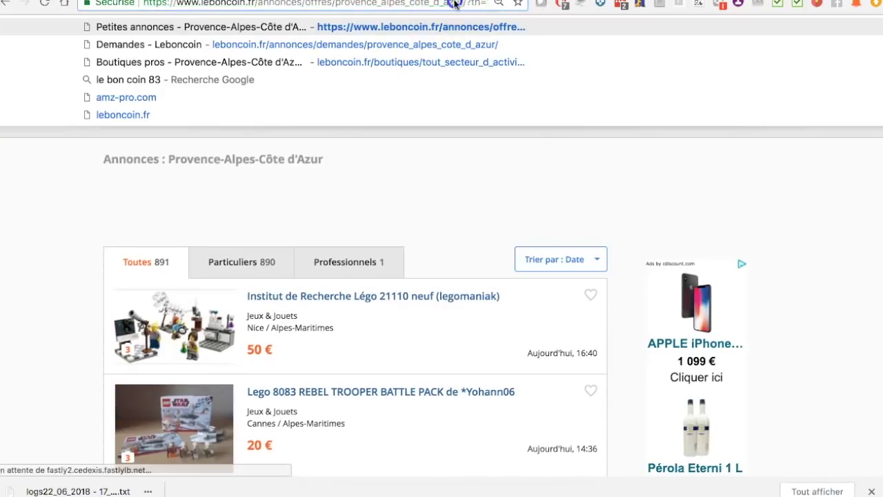
left_click_drag(454, 3, 500, 5)
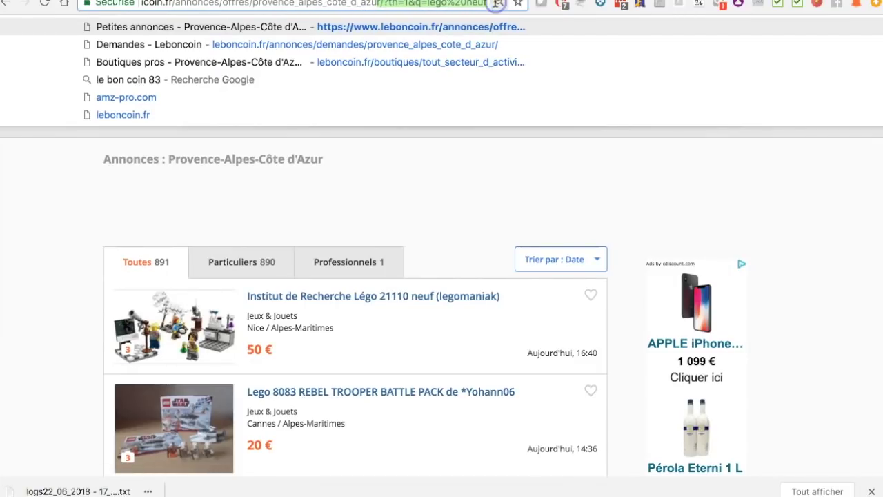
left_click(652, 143)
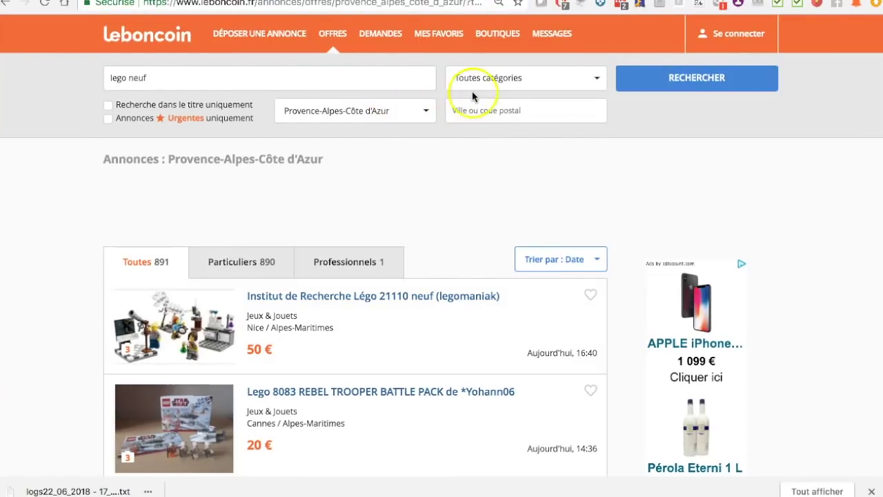
Limit the listings to the Jeux & Jouets category and re-enter "lego neuf" as the search keywords
left_click(504, 90)
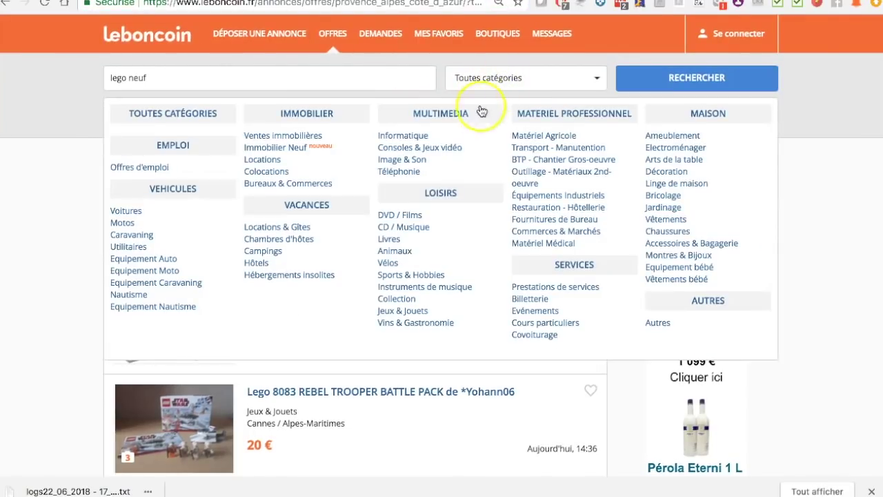
left_click(400, 311)
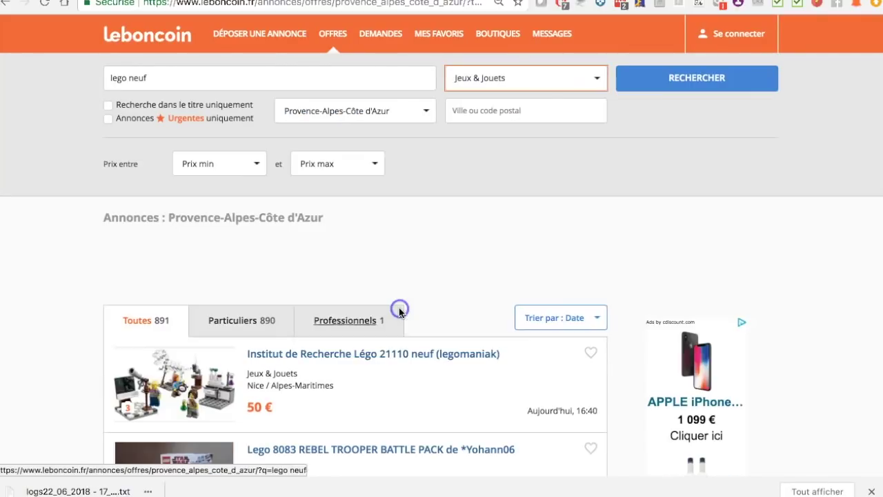
left_click(704, 88)
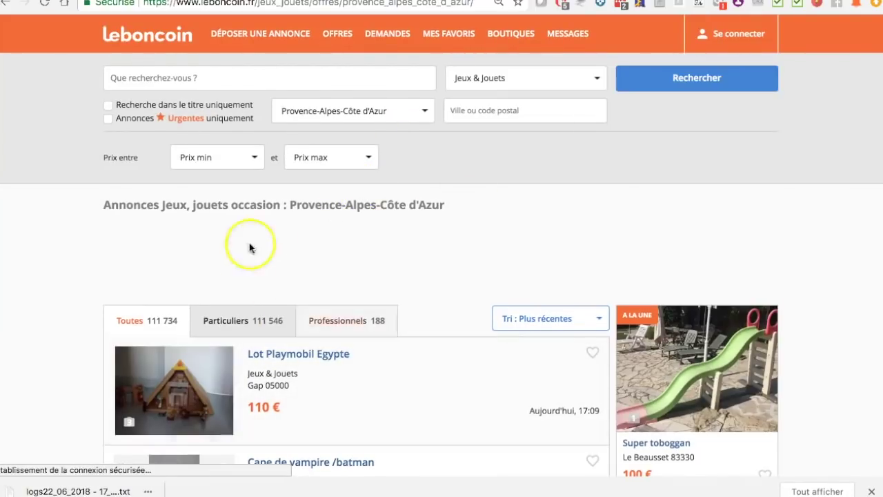
left_click(235, 76)
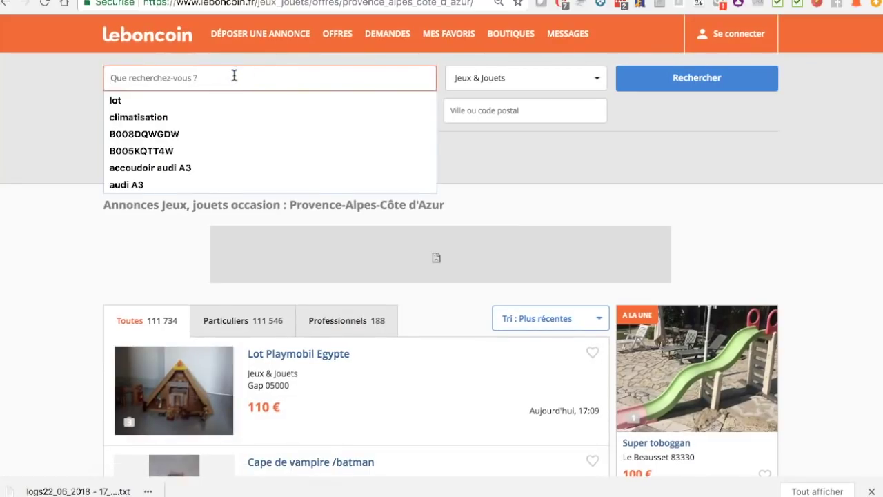
type("lego neu")
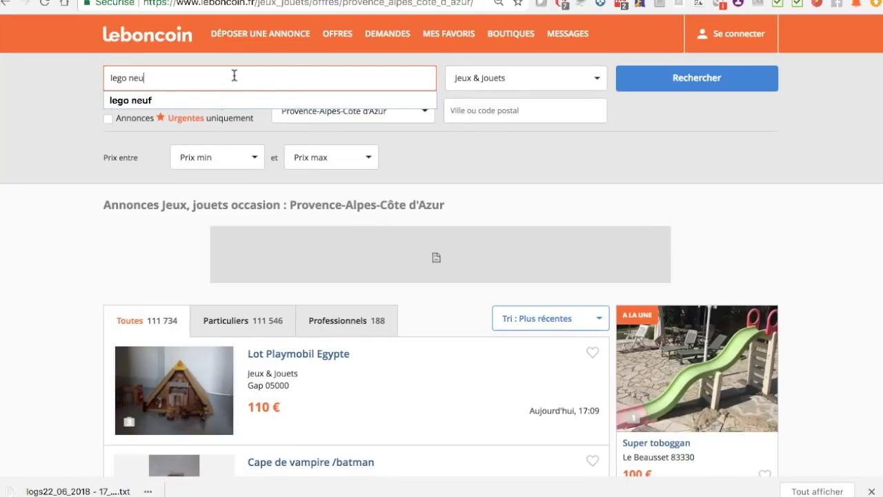
type("f")
left_click(486, 155)
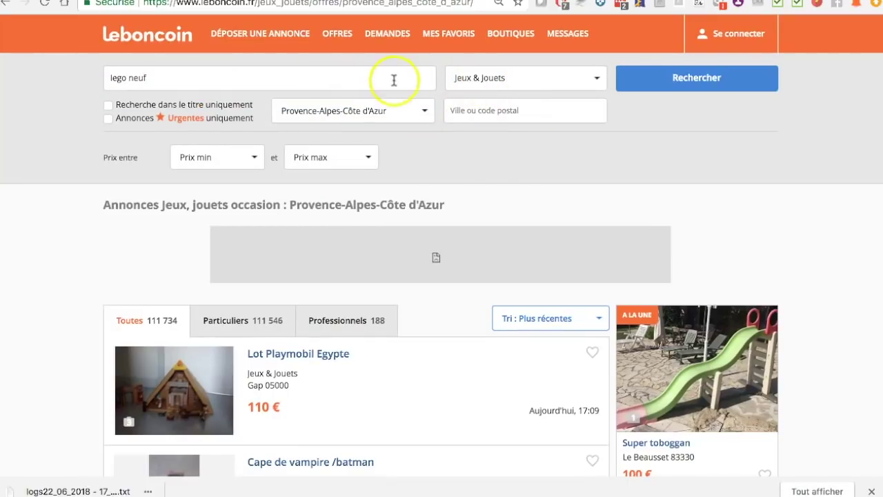
Narrow the search location to the Bouches-du-Rhône department
left_click(385, 115)
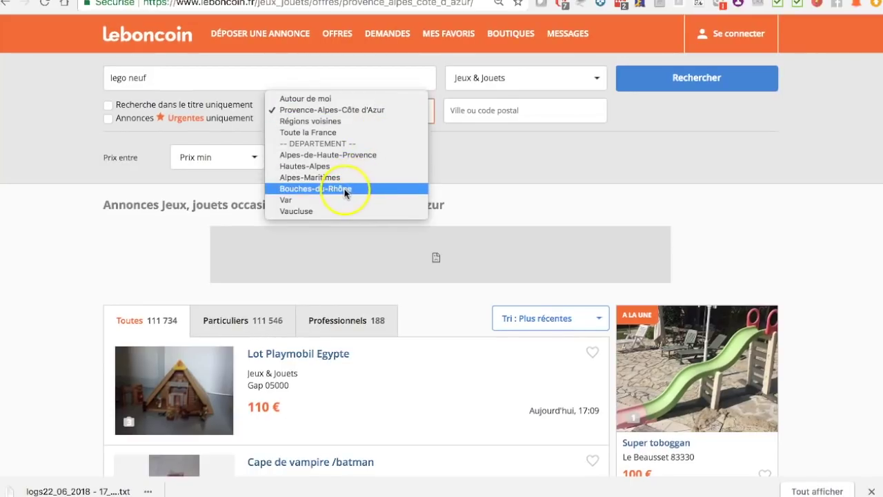
left_click(470, 143)
left_click(362, 112)
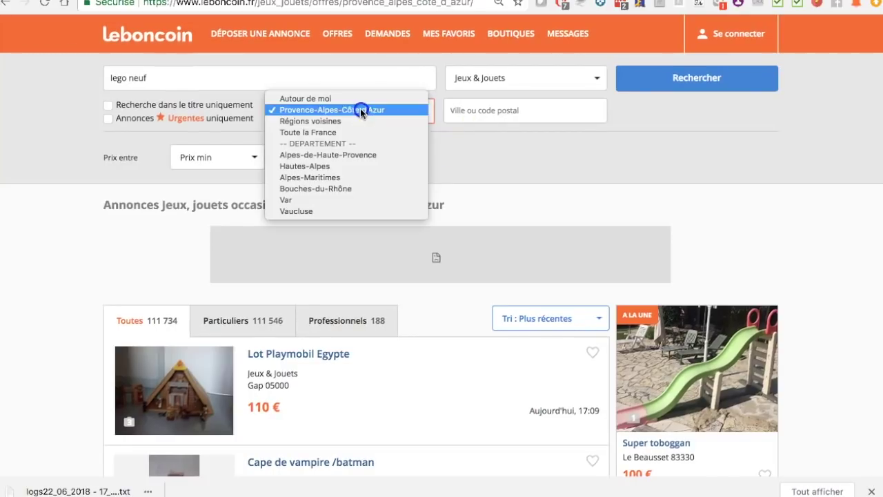
left_click(333, 188)
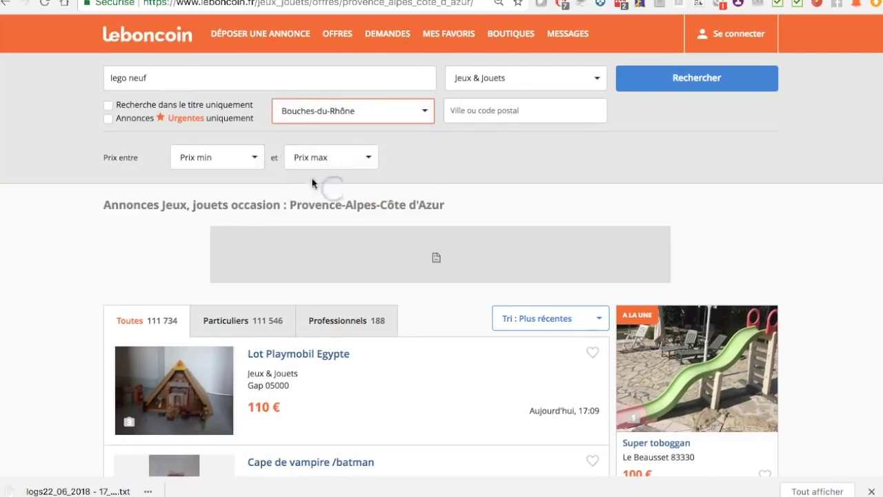
Set the price range to a minimum of 10 and a maximum of 75, and run the search
left_click(255, 161)
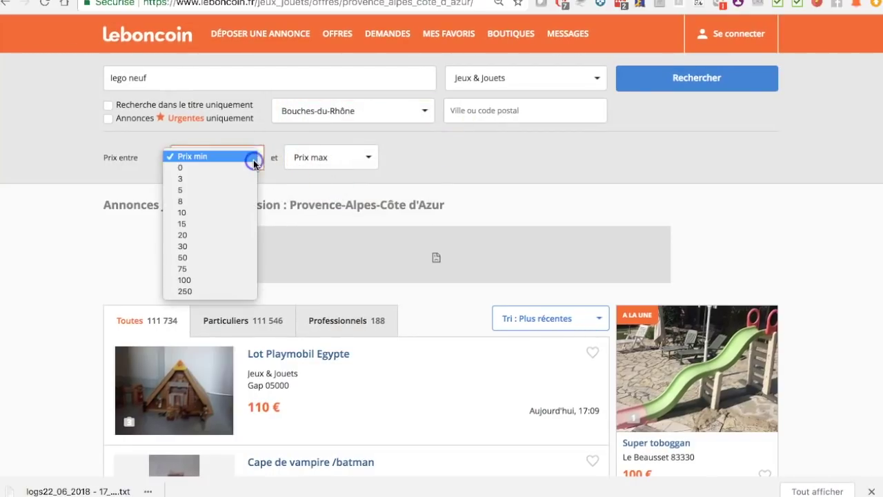
left_click(217, 211)
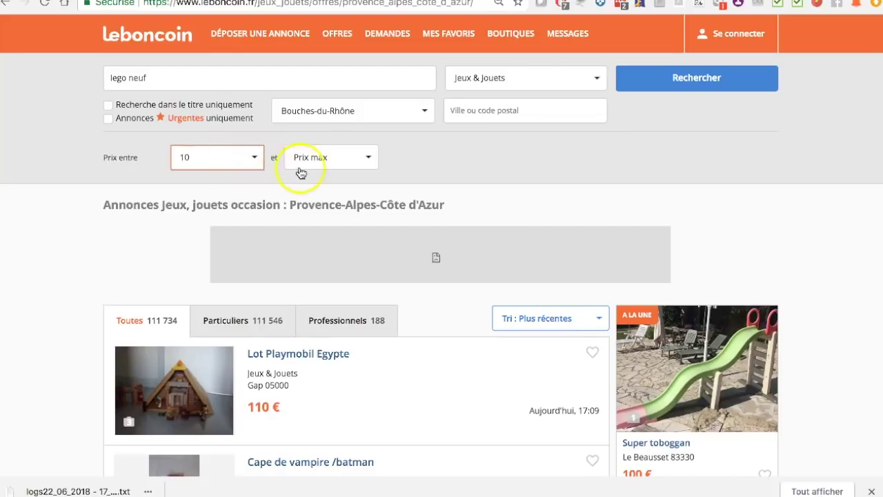
left_click(365, 161)
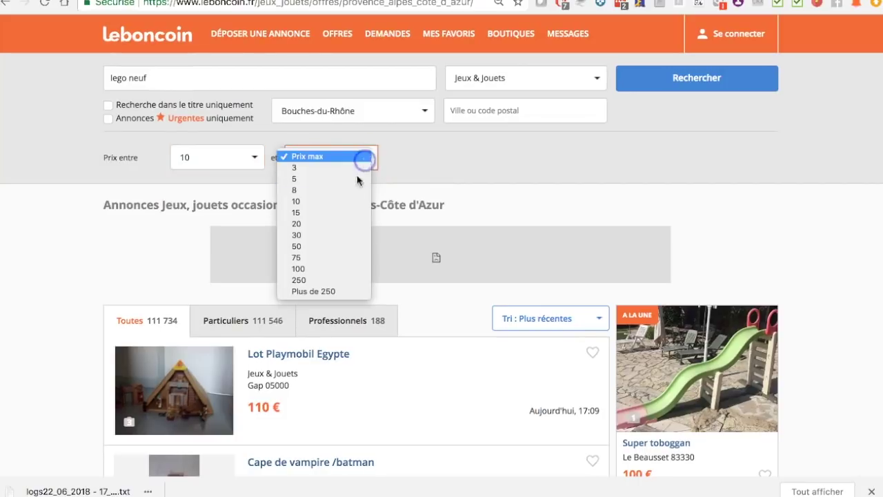
left_click(339, 257)
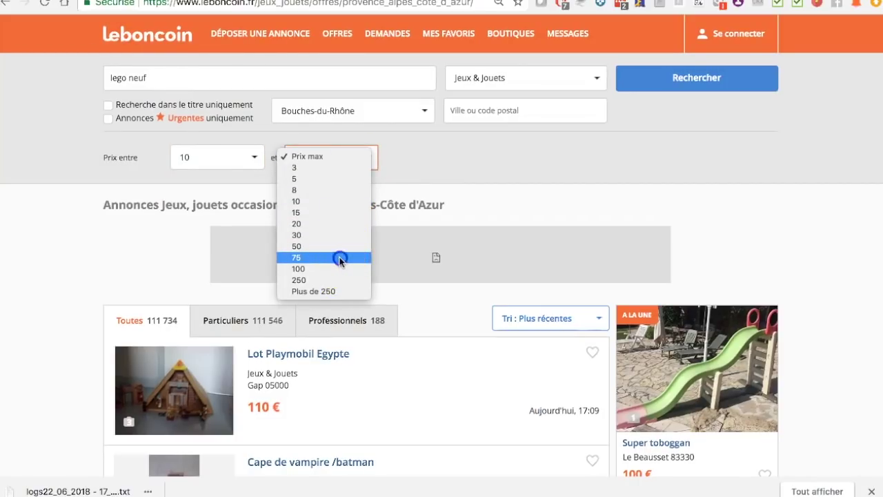
left_click(657, 83)
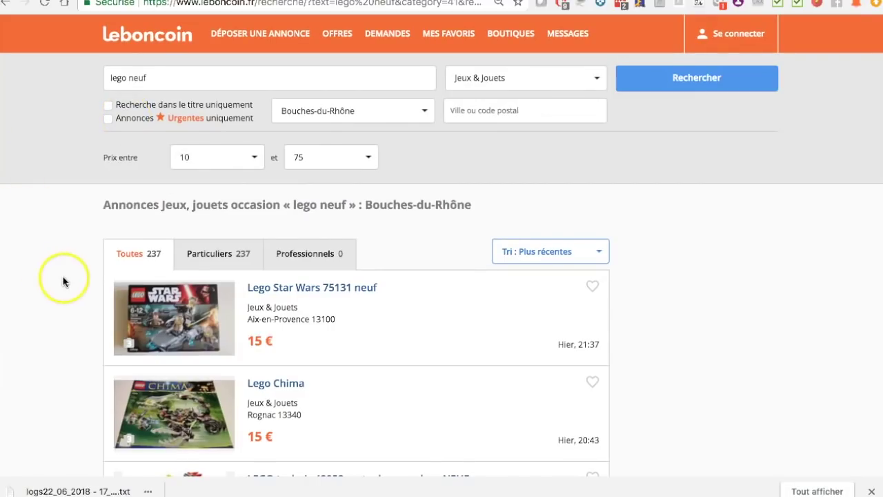
Look over the filtered lego listings and select the full web address of the results page
scroll(63, 280, "down", 5)
scroll(62, 282, "down", 3)
scroll(62, 281, "up", 8)
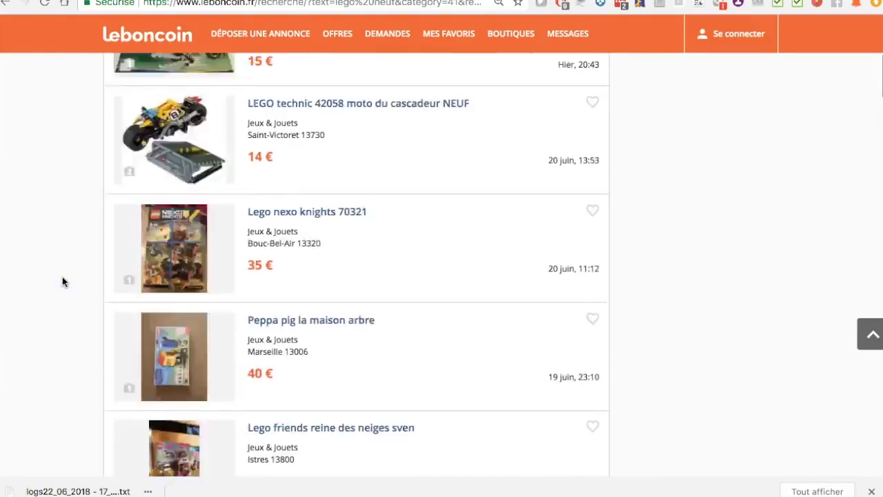
left_click(390, 4)
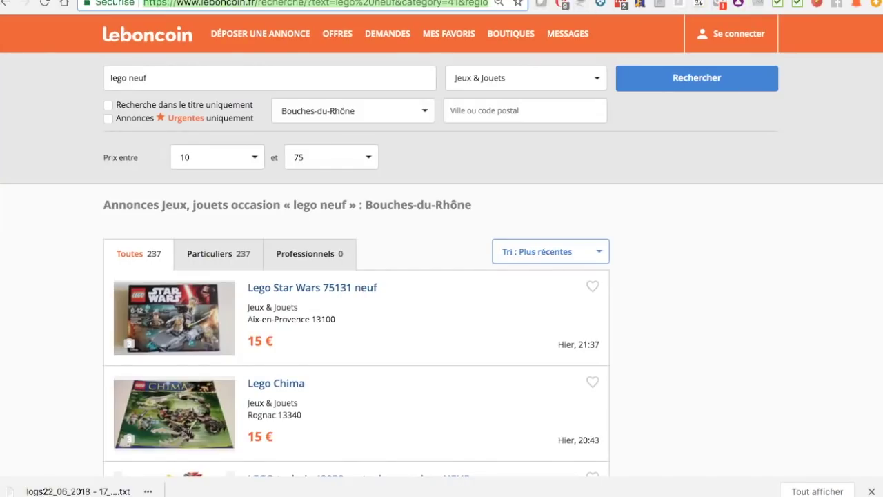
Open the ifttt.com website in a new browser tab
left_click(729, 1)
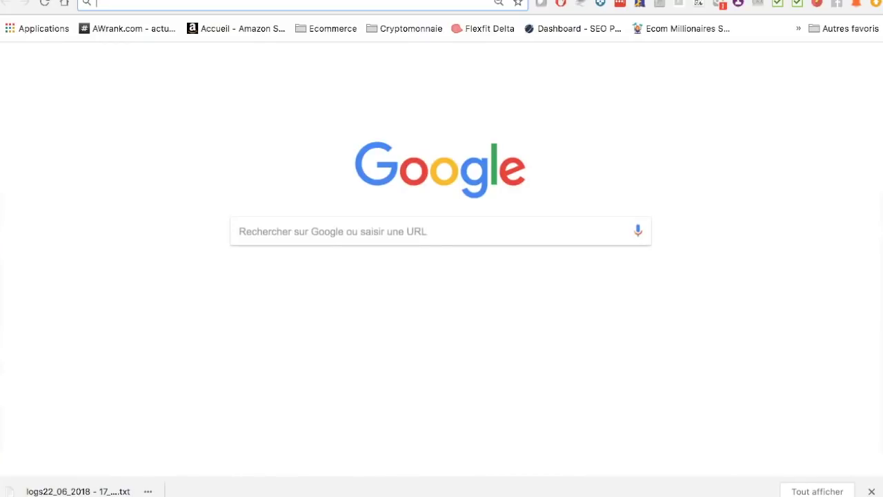
type("ifttt")
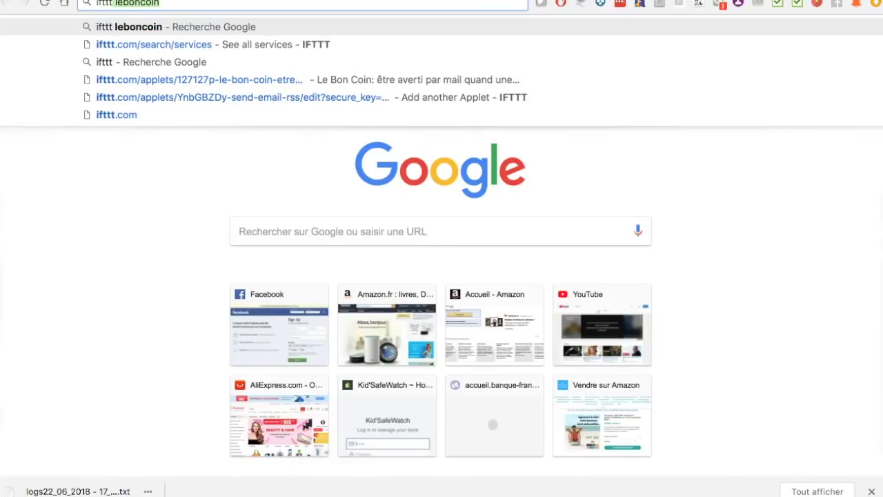
type(".com")
key("Return")
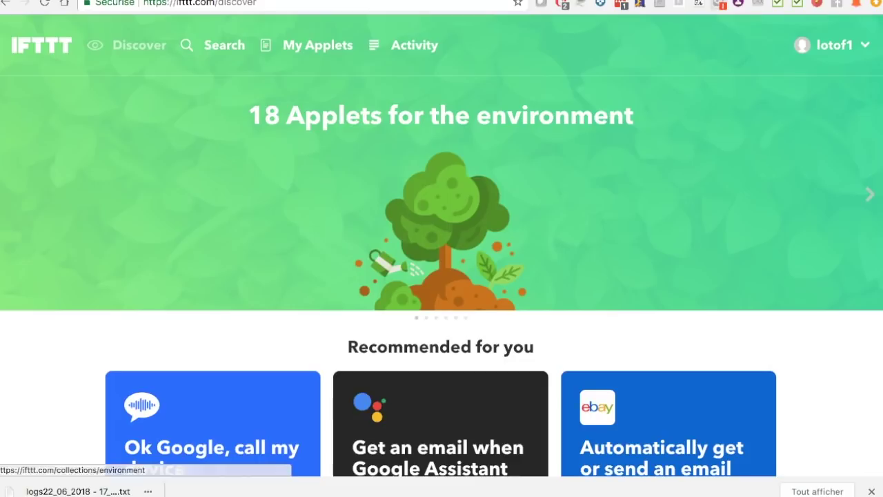
Search IFTTT for "rss" and open the "Send email rss" applet
scroll(599, 310, "down", 1)
scroll(599, 314, "down", 4)
scroll(593, 309, "up", 5)
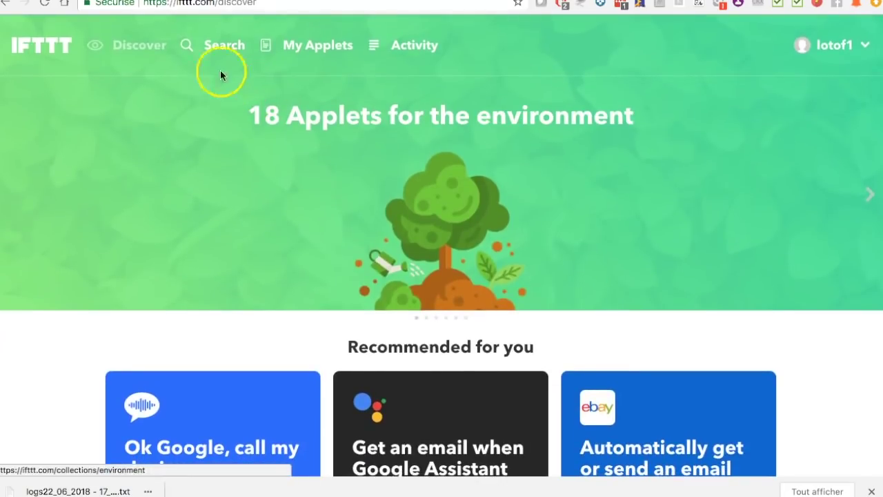
left_click(189, 45)
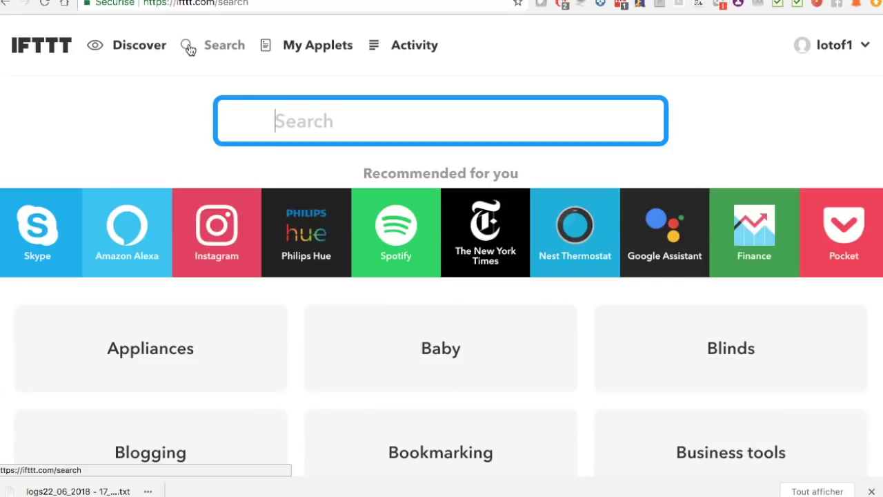
left_click(310, 122)
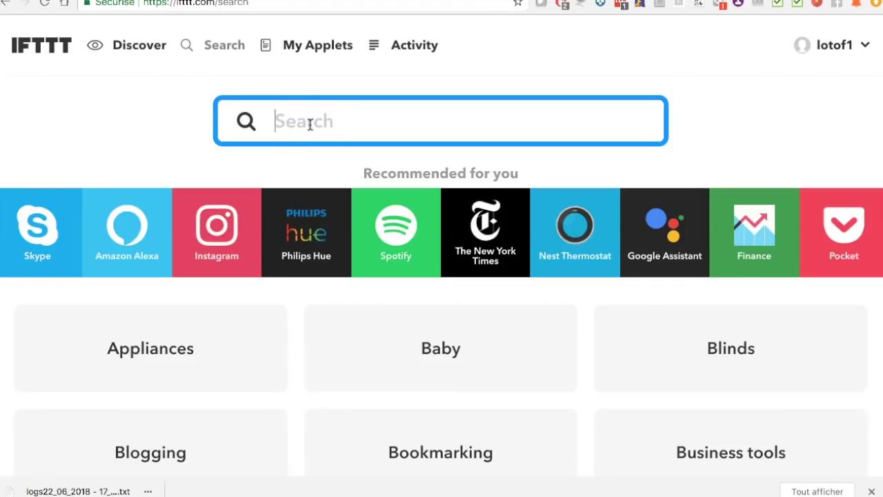
type("rss")
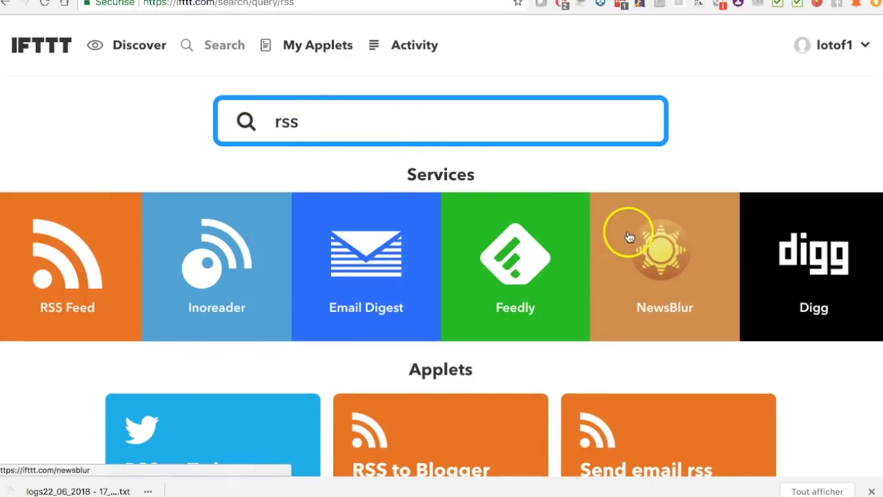
scroll(721, 245, "down", 2)
scroll(717, 241, "down", 4)
left_click(666, 166)
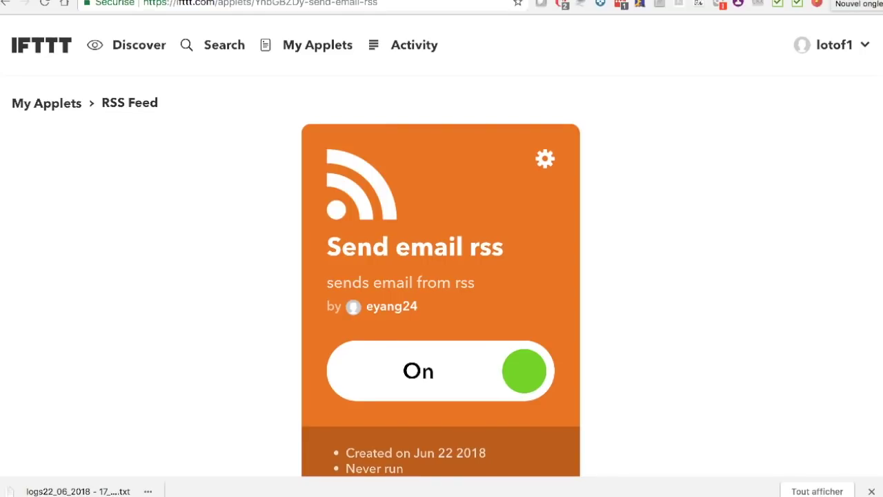
Open the feed creation page lbc2rss.superfetatoire.com/ajouter-un-flux in a new browser tab
left_click(838, 0)
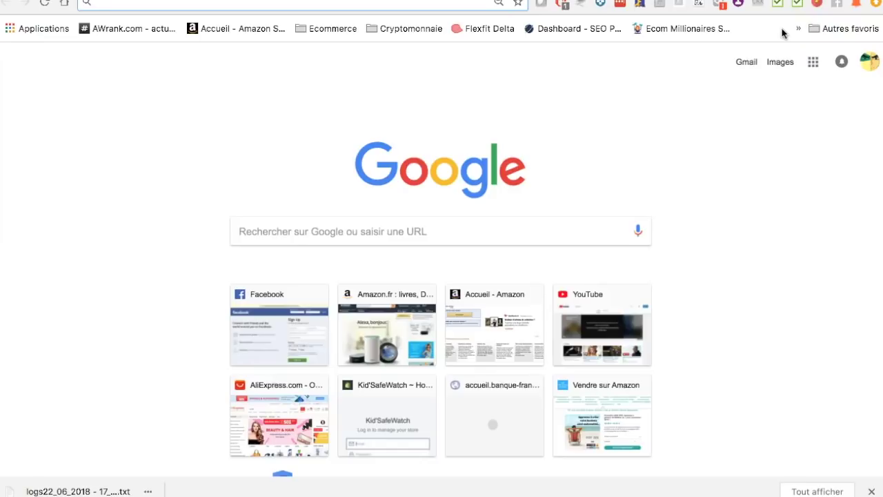
type("lbx")
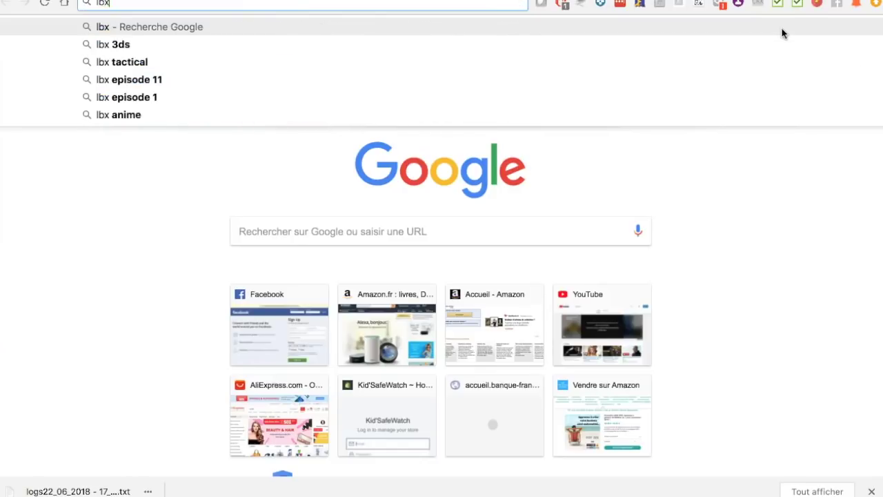
key("BackSpace")
type("c")
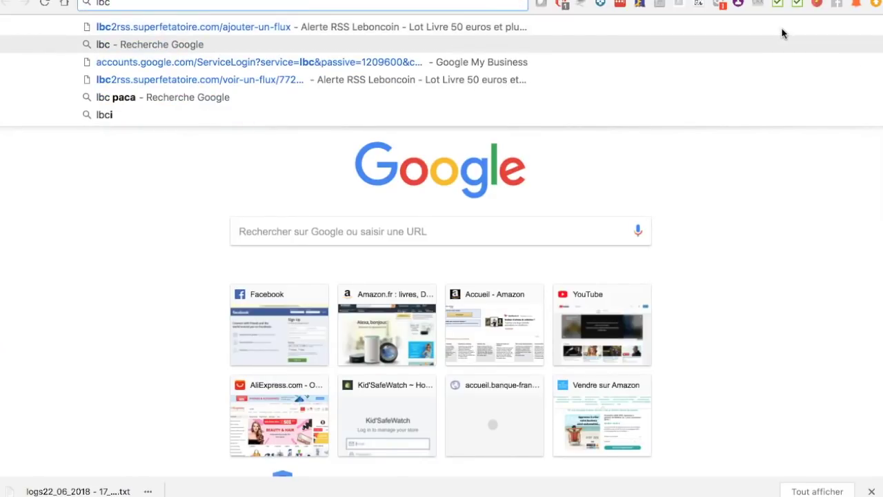
key("Up")
key("Return")
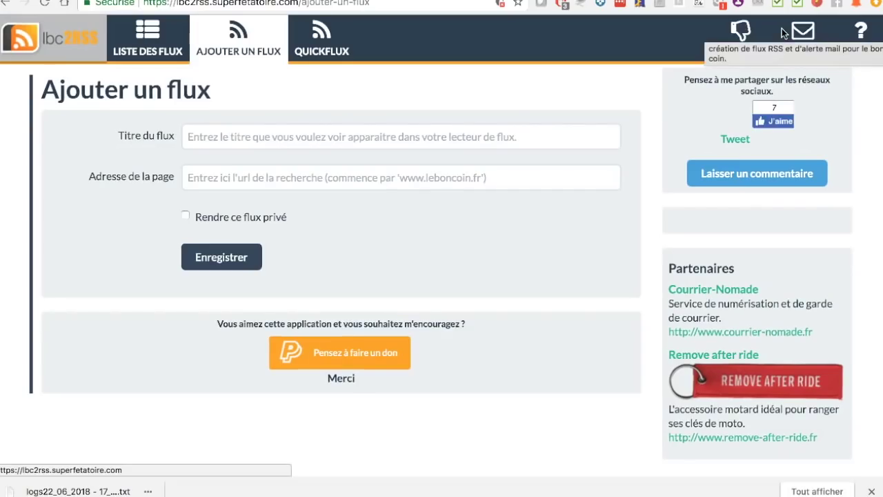
Title the feed "Lego Neufs de 10 à 75 euros PACA" and enter the copied Leboncoin search results address as its page
left_click(556, 132)
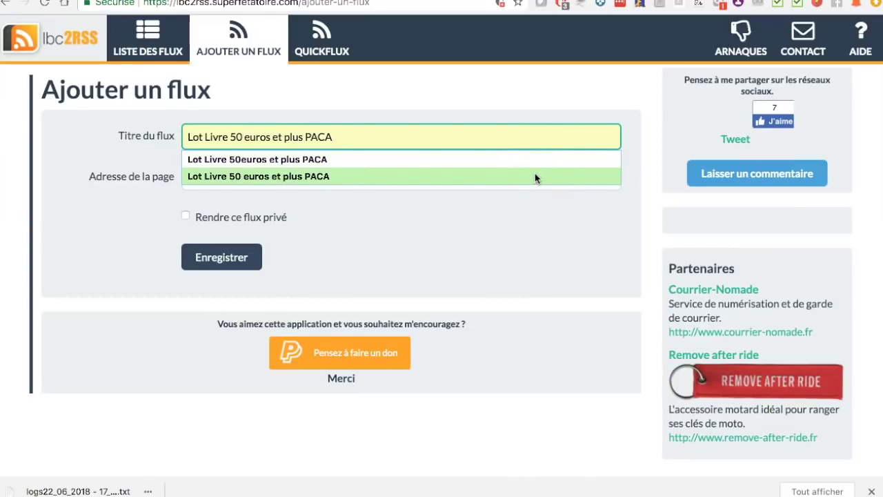
left_click(522, 125)
left_click(525, 130)
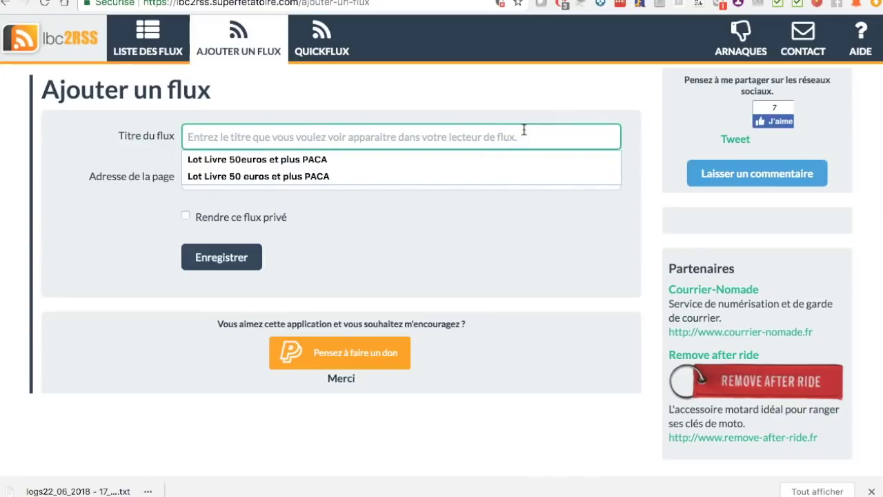
type("Lego Neufs de 10 à 75 euros PACA")
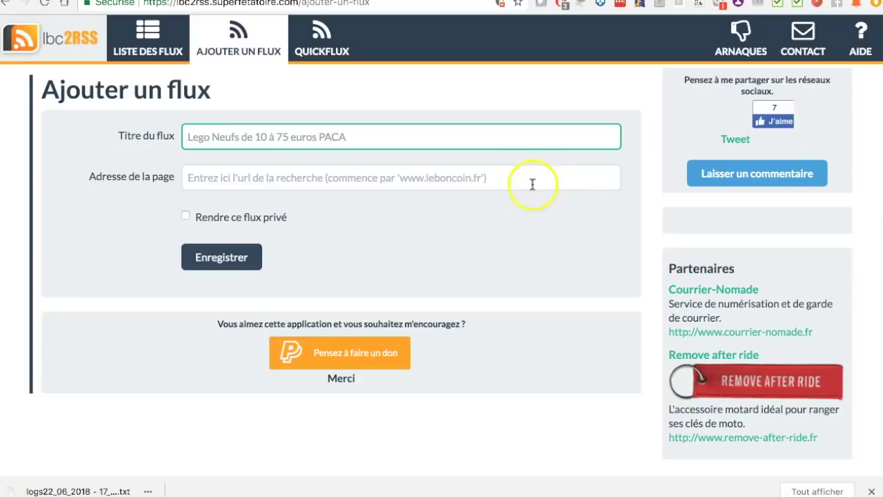
left_click(489, 179)
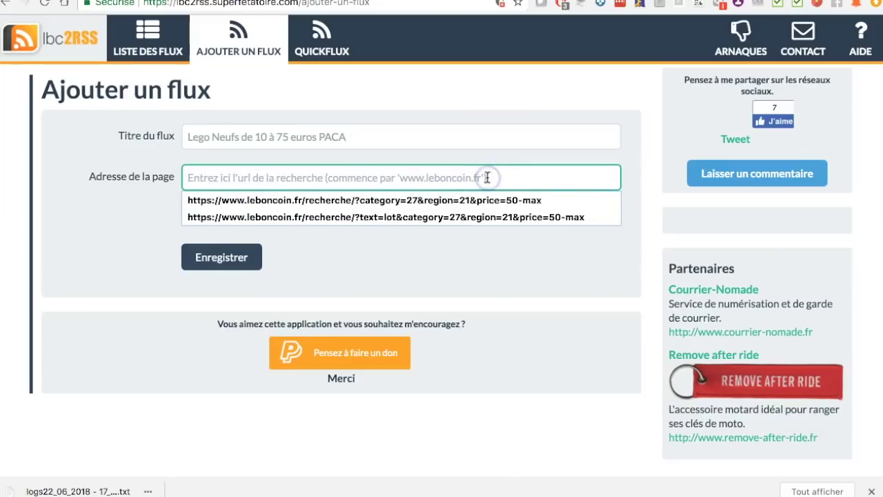
type("https://www.leboncoin.fr/recherche/?text=lego%20neuf&category=41&region=21&departement=13&price=10-75")
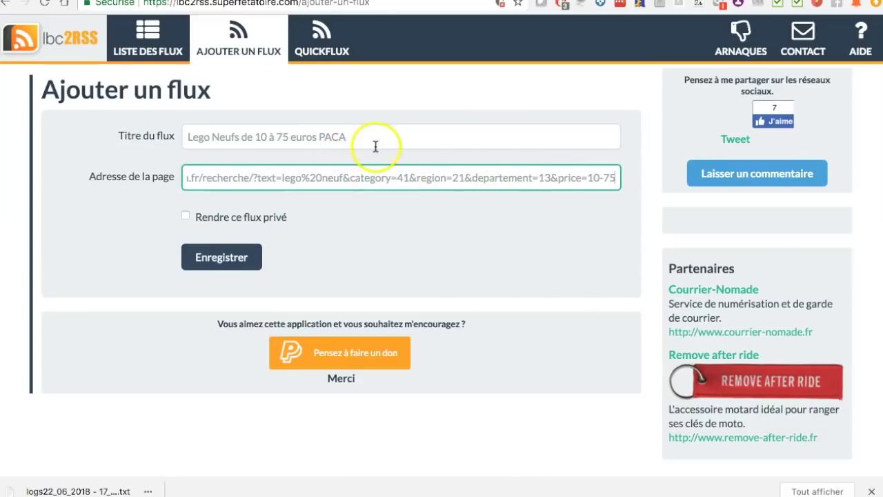
Replace "PACA" with "Dpt 13" in the feed title
double_click(330, 137)
type("Dpt 13")
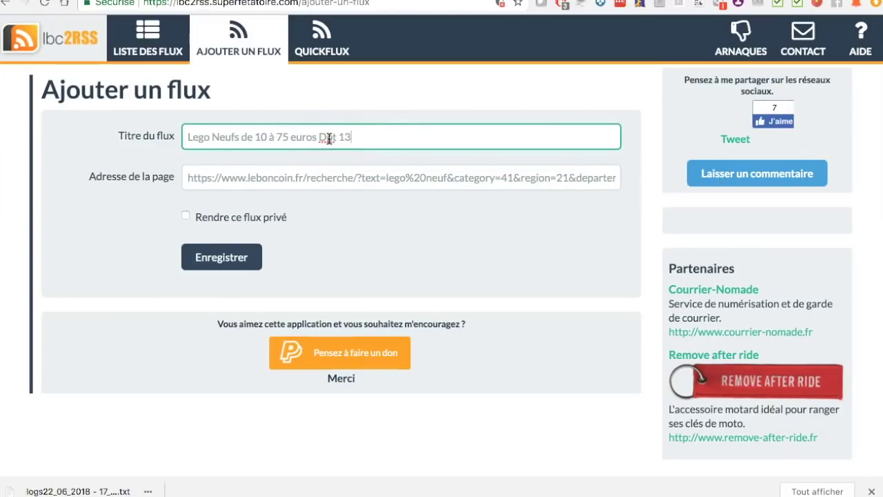
left_click(171, 216)
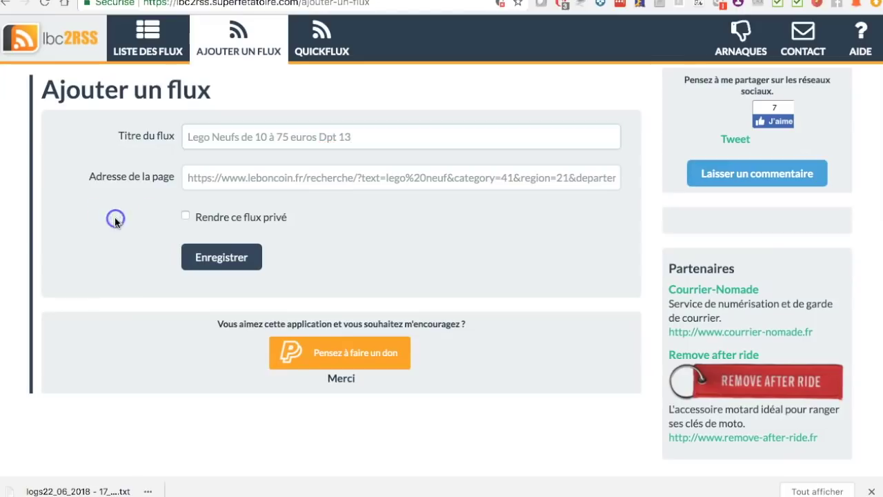
left_click(292, 180)
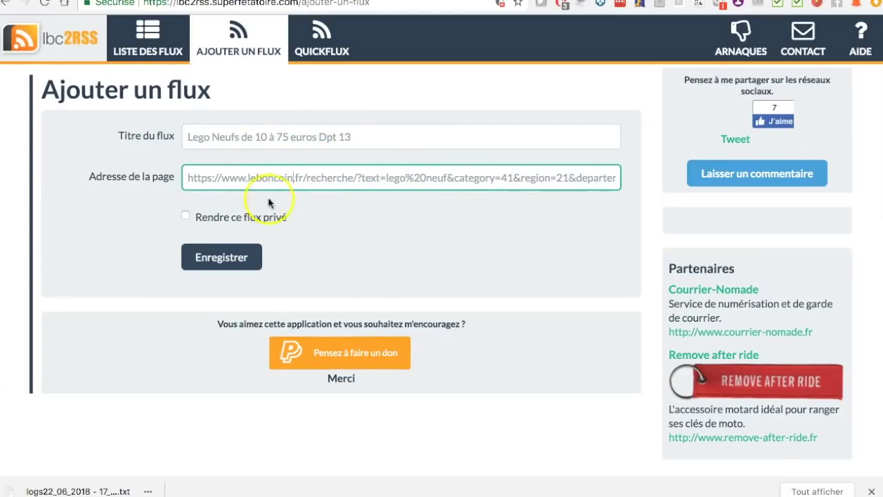
Save the feed as private and copy its RSS link
left_click(188, 218)
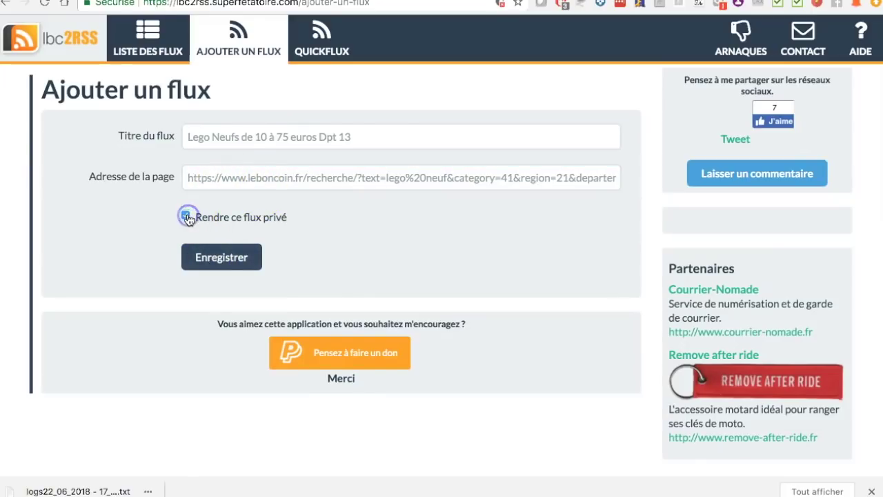
left_click(216, 261)
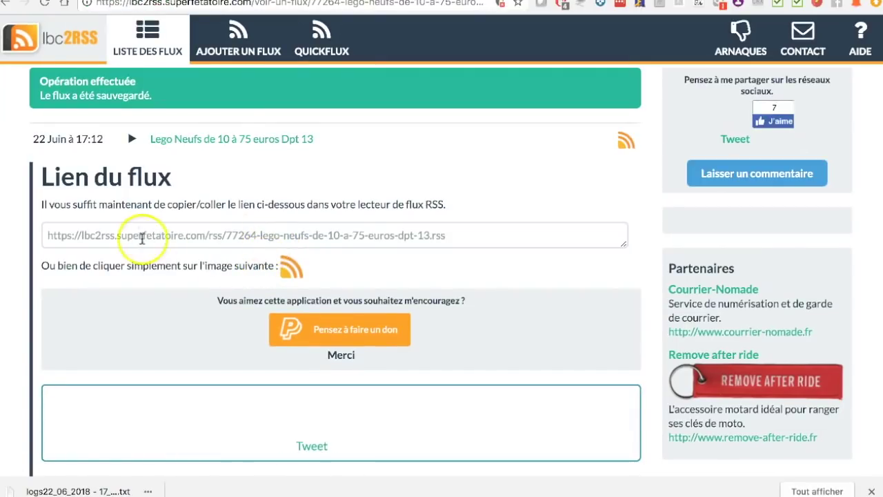
left_click(138, 235)
key("ctrl+c")
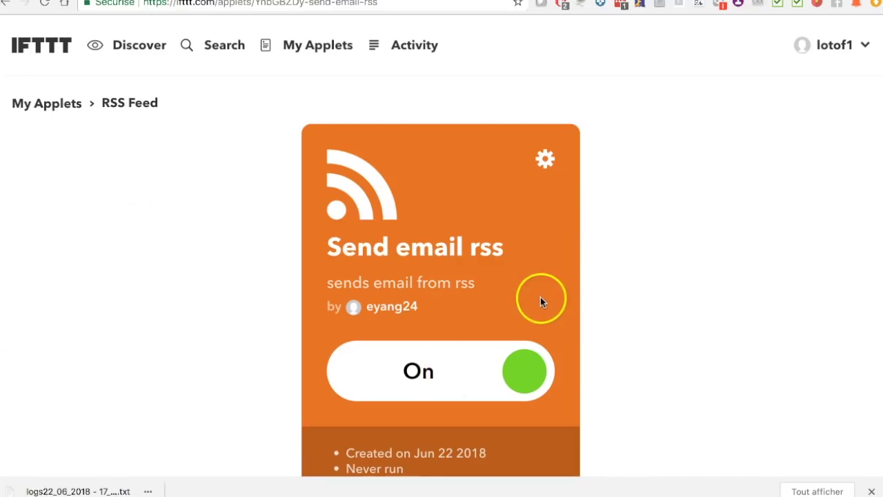
Turn off the "Send email rss" applet on IFTTT
scroll(540, 297, "down", 3)
scroll(540, 297, "down", 1)
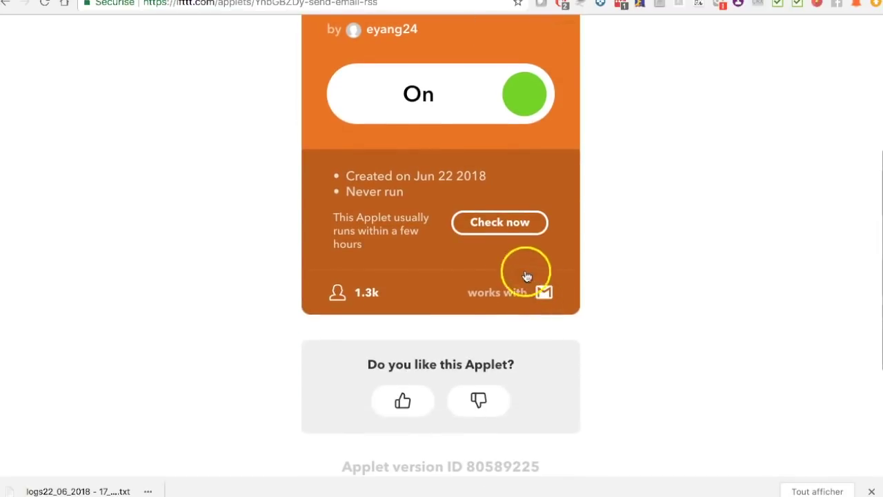
left_click(491, 93)
scroll(563, 210, "up", 1)
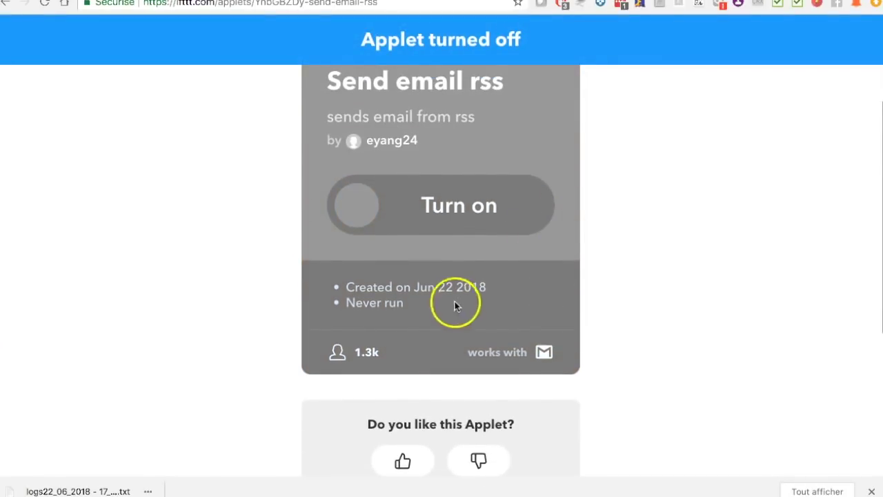
scroll(467, 232, "up", 2)
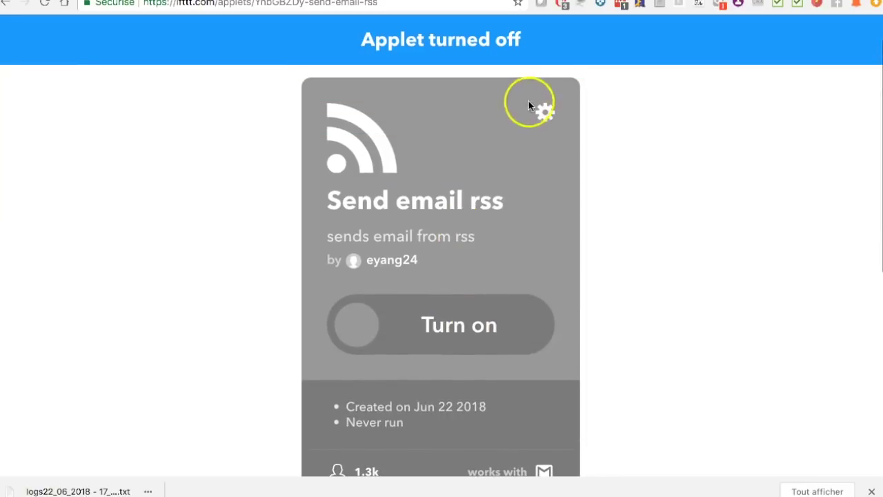
left_click(545, 114)
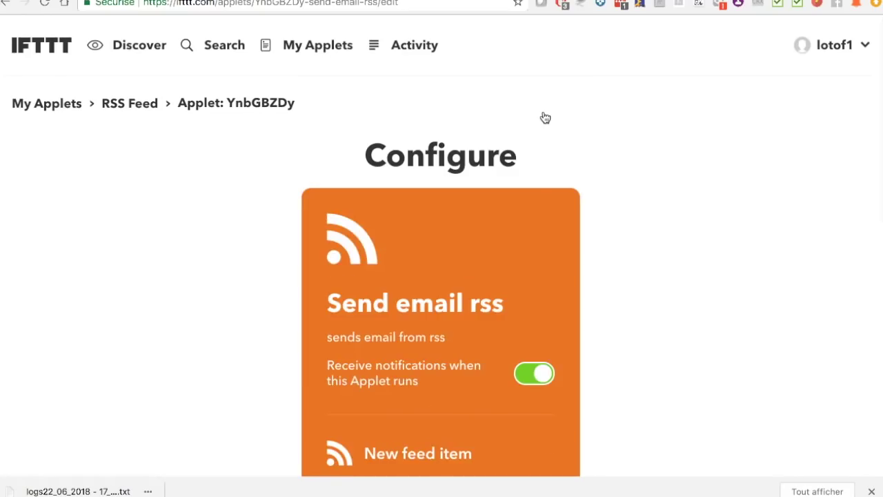
scroll(522, 212, "down", 1)
scroll(522, 212, "down", 1)
scroll(522, 212, "up", 1)
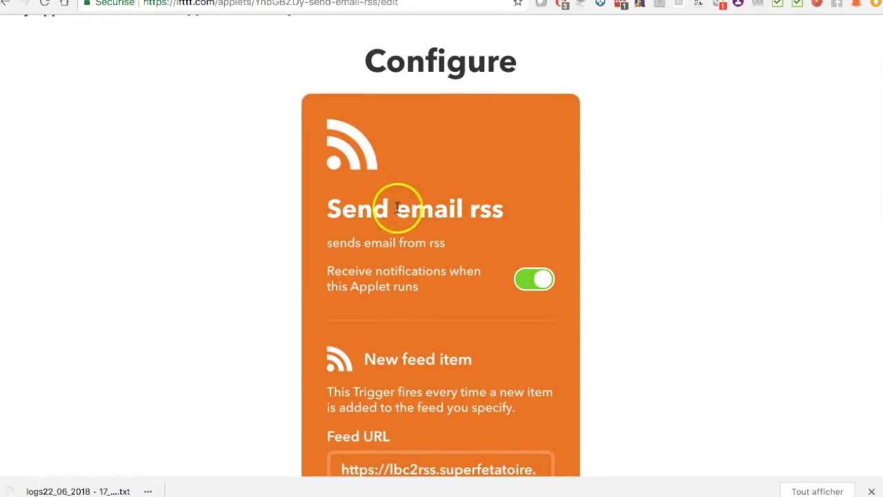
scroll(493, 213, "down", 3)
double_click(423, 297)
key("ctrl+a")
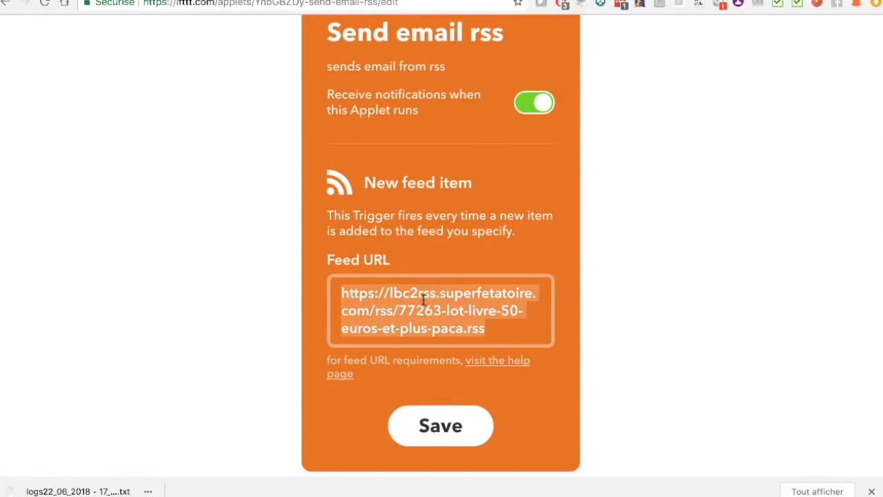
key("ctrl+v")
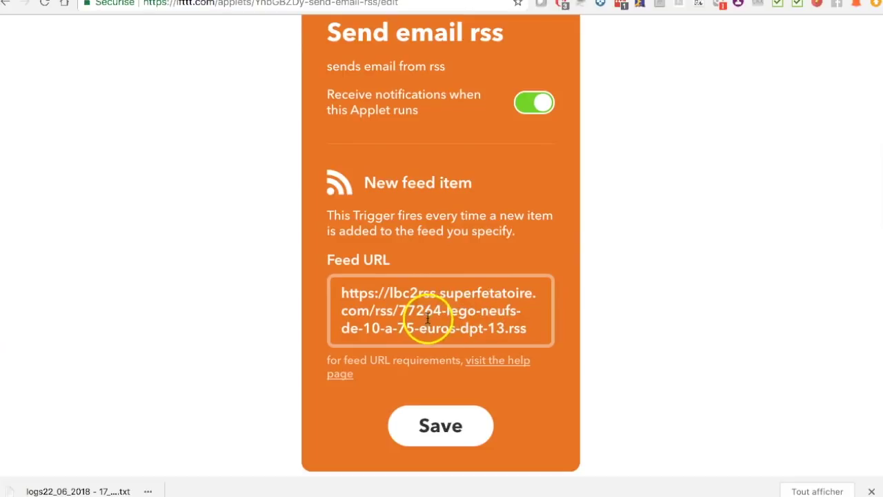
left_click(439, 421)
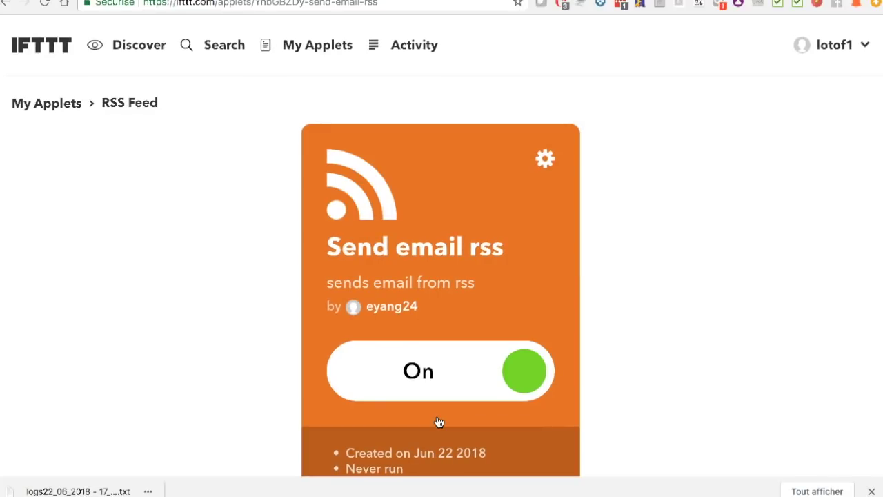
Review the saved applet's status, run details and linked service, along with the account options
scroll(626, 319, "down", 3)
scroll(626, 320, "up", 1)
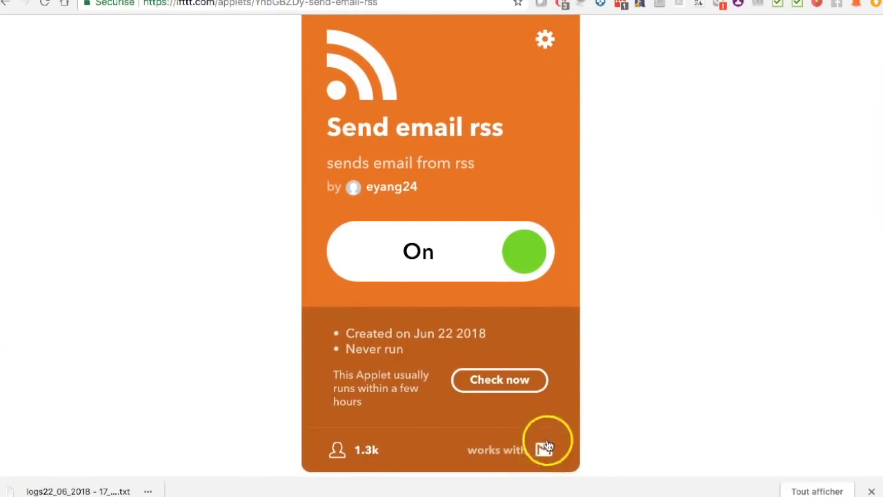
scroll(591, 351, "up", 2)
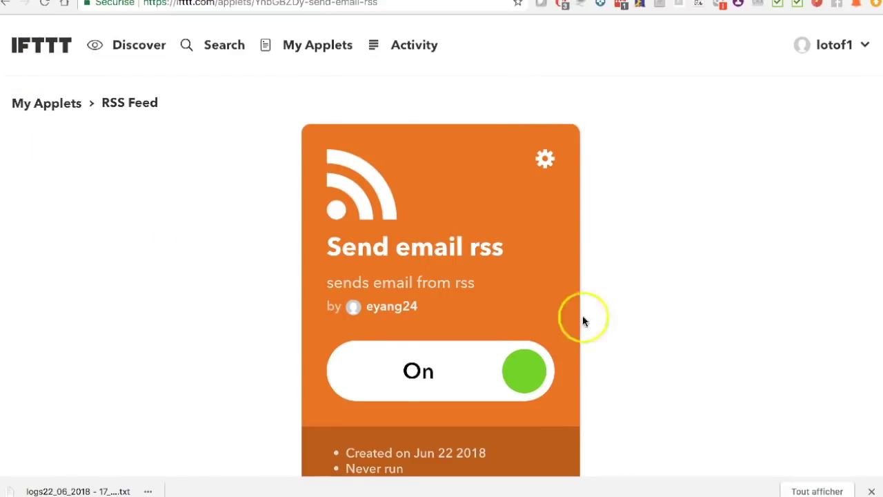
scroll(587, 351, "down", 3)
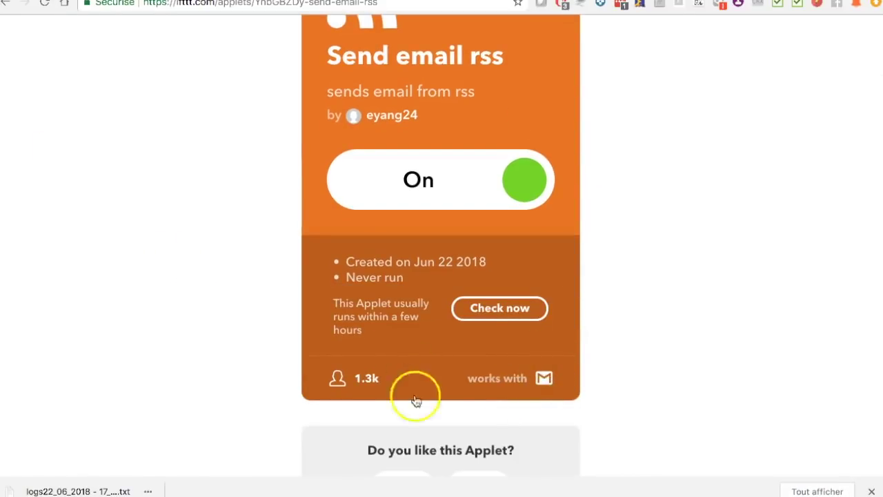
scroll(706, 348, "up", 1)
scroll(705, 348, "up", 5)
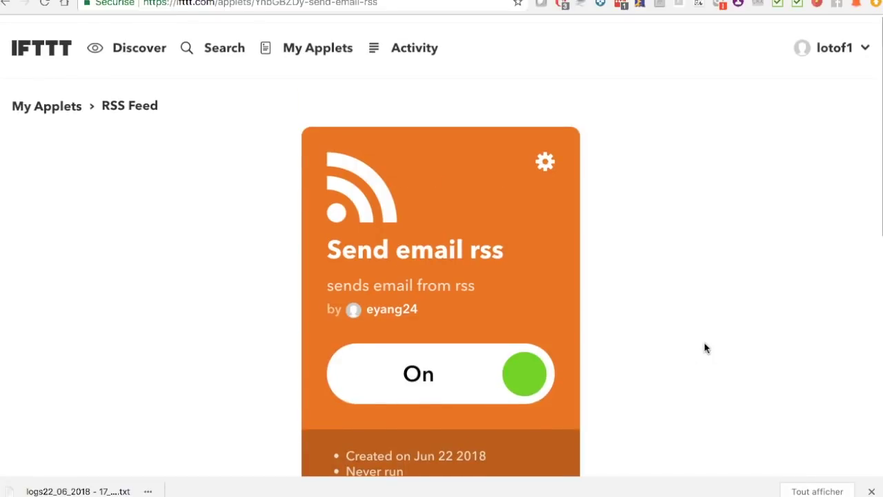
left_click(862, 49)
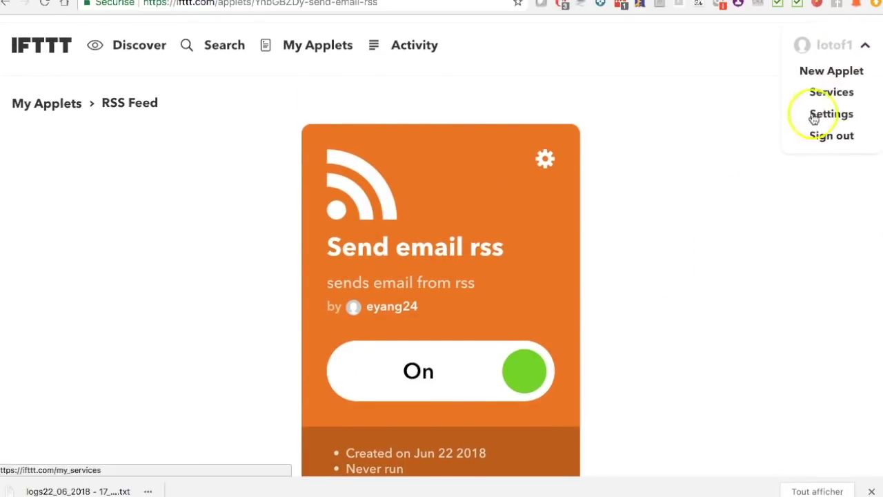
left_click(700, 242)
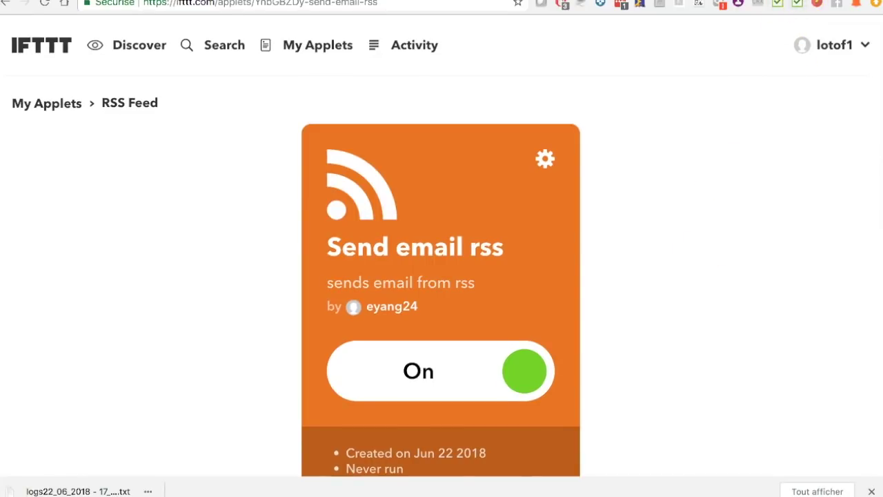
Search Google in a new tab for "extension chrome le bon coin"
left_click(662, 1)
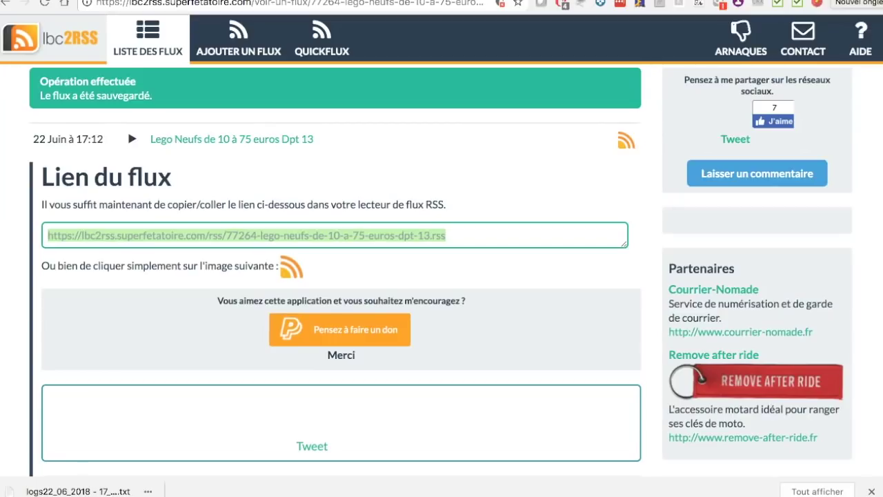
key("ctrl+t")
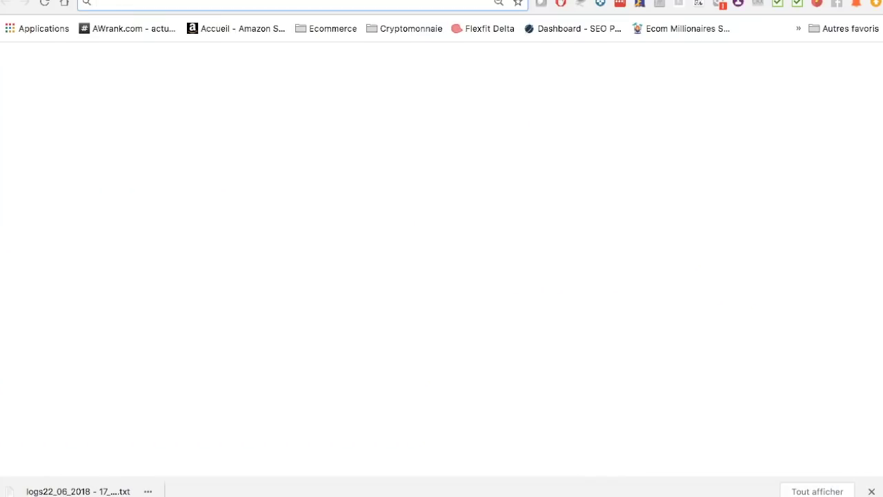
type("extens")
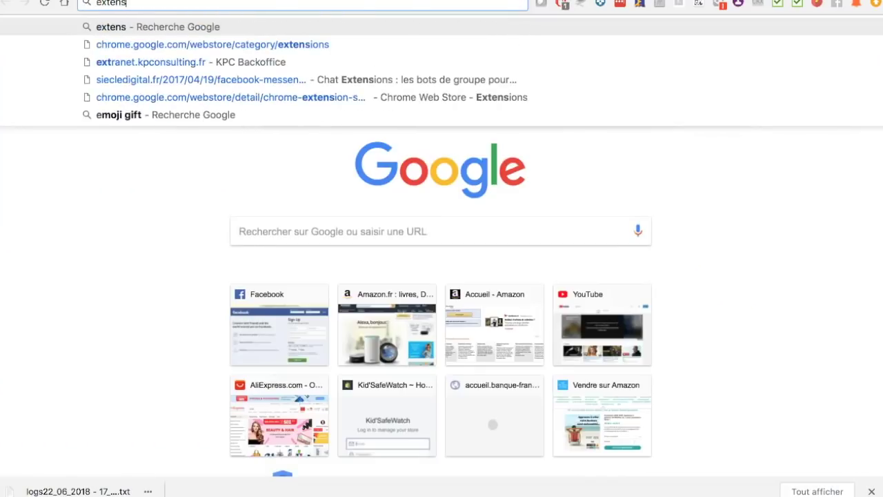
type("ions chrome")
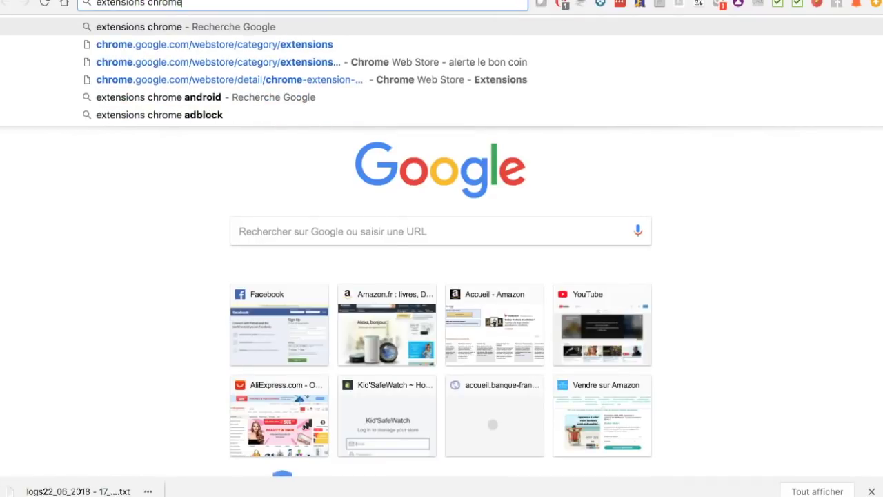
type("en")
key("BackSpace")
key("BackSpace")
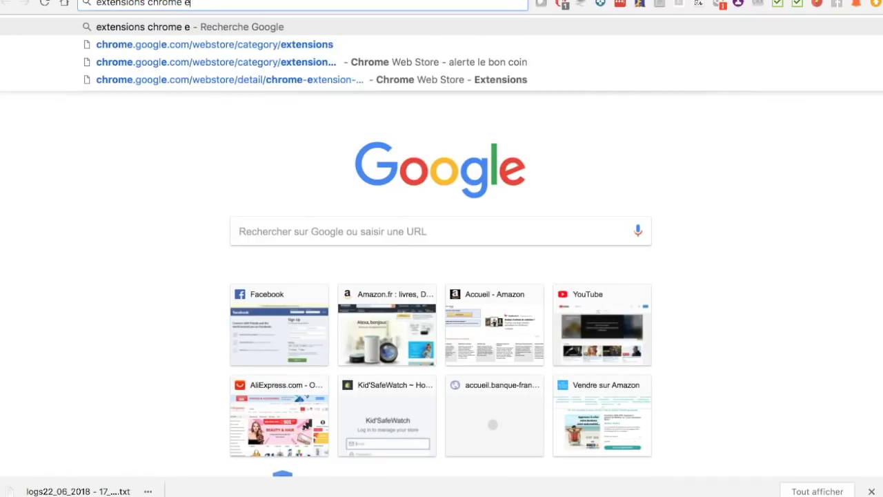
type("le bon")
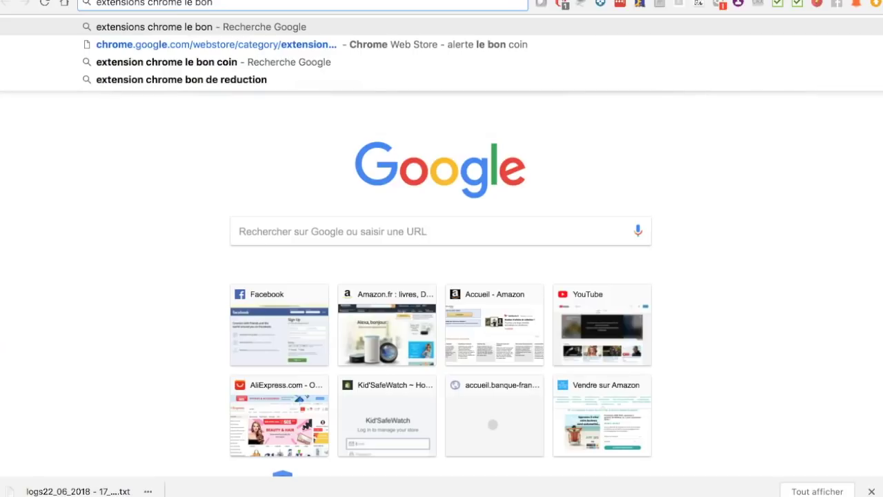
key("Down")
key("Down")
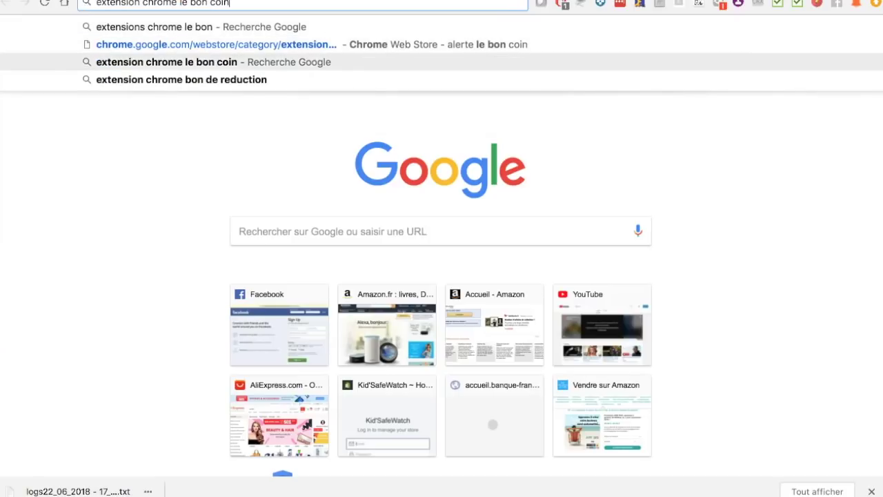
key("Return")
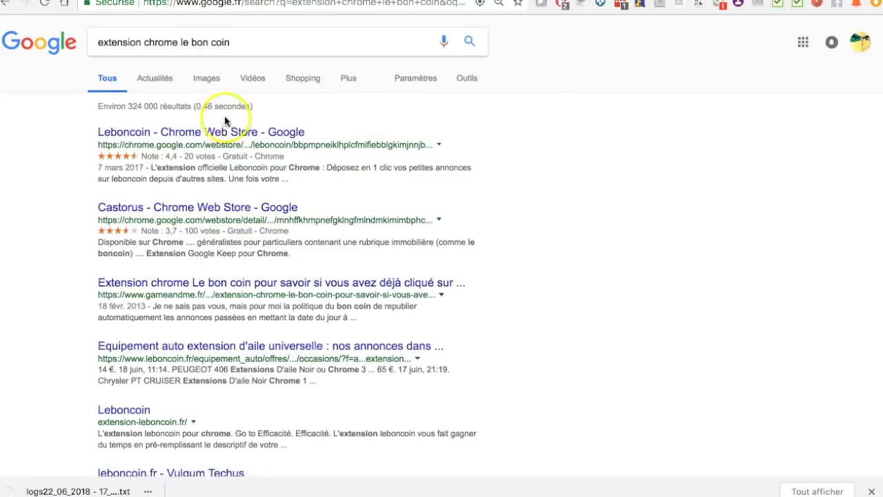
Refine the Google search to "extension alerte chrome le bon coin"
left_click(146, 44)
type("alerte")
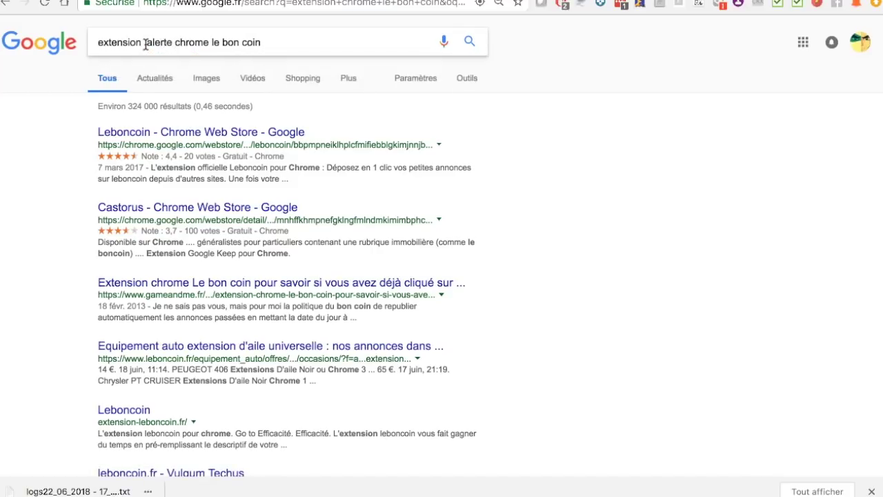
key("Return")
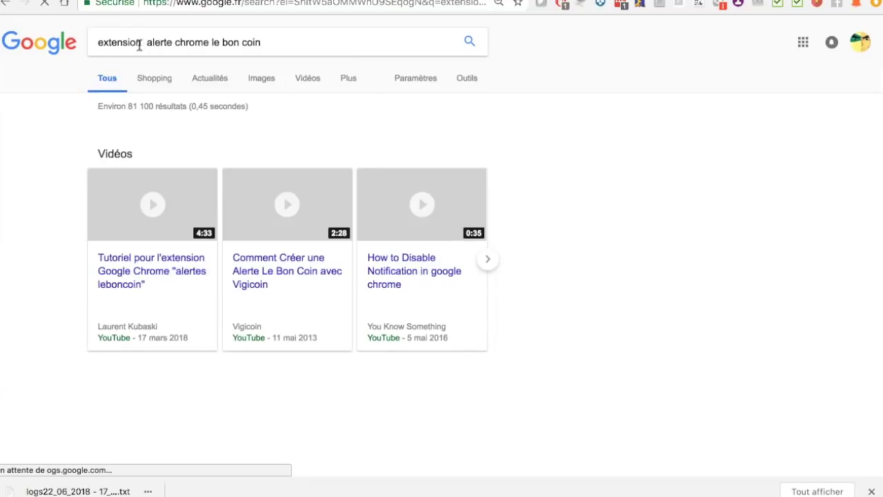
View the Leboncoin extension's Chrome Web Store listing from the search results and close its details
scroll(114, 292, "down", 3)
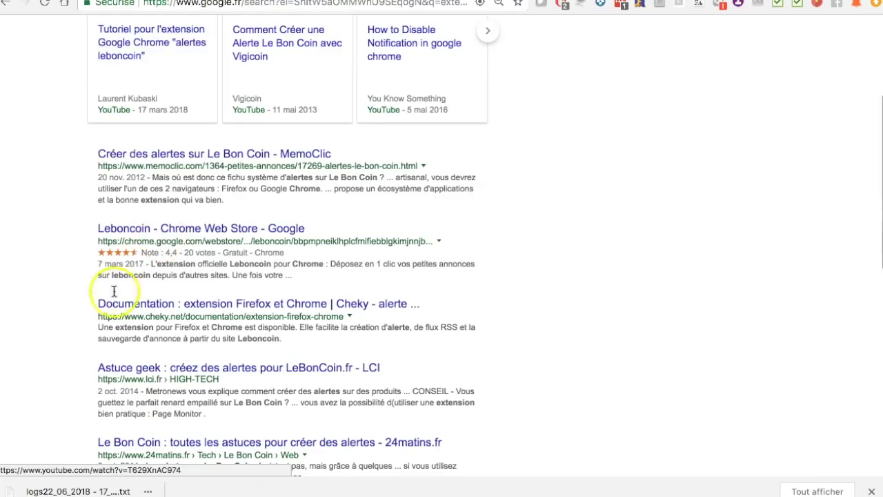
left_click(163, 233)
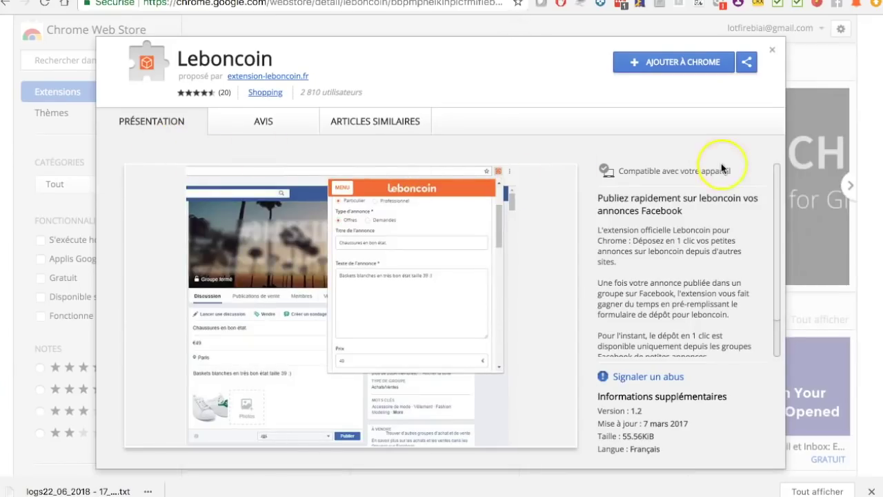
left_click(773, 52)
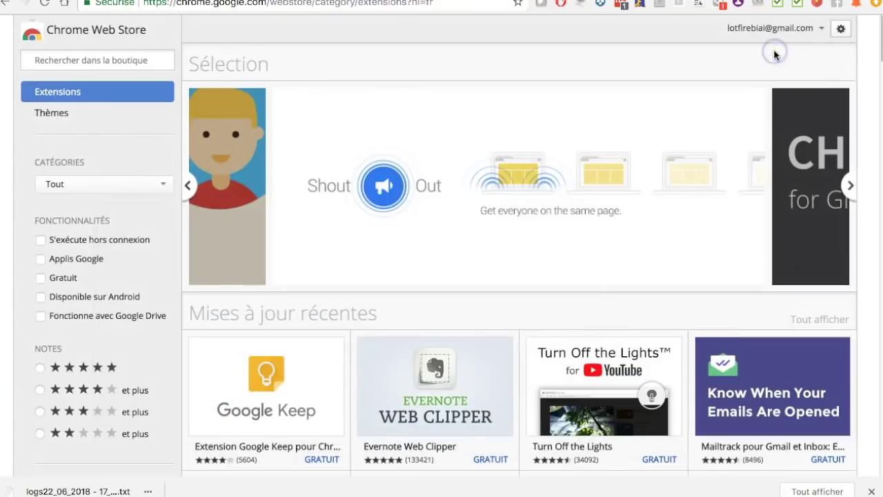
Search the Chrome Web Store for "alerte le boncoin"
left_click(72, 61)
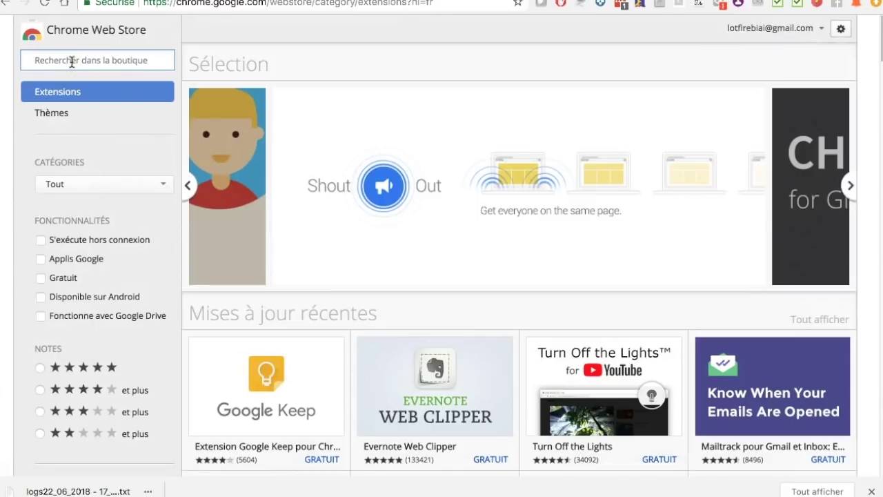
type("alerte")
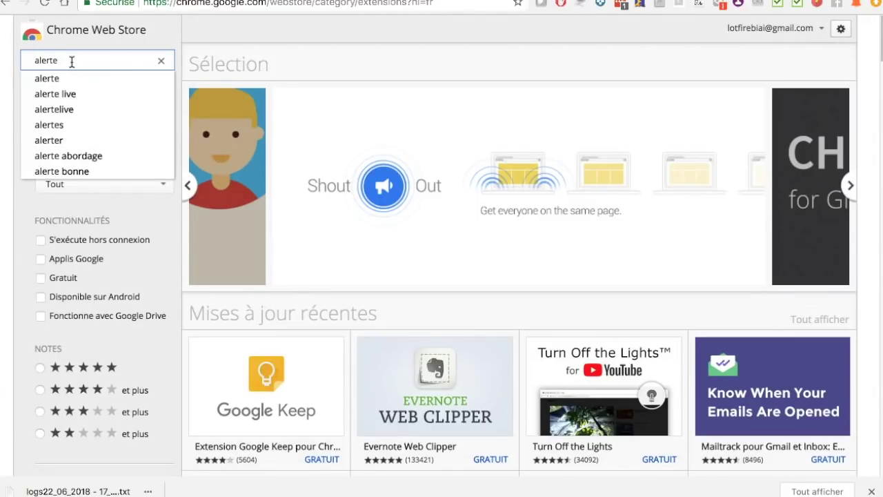
type(" le boncoin")
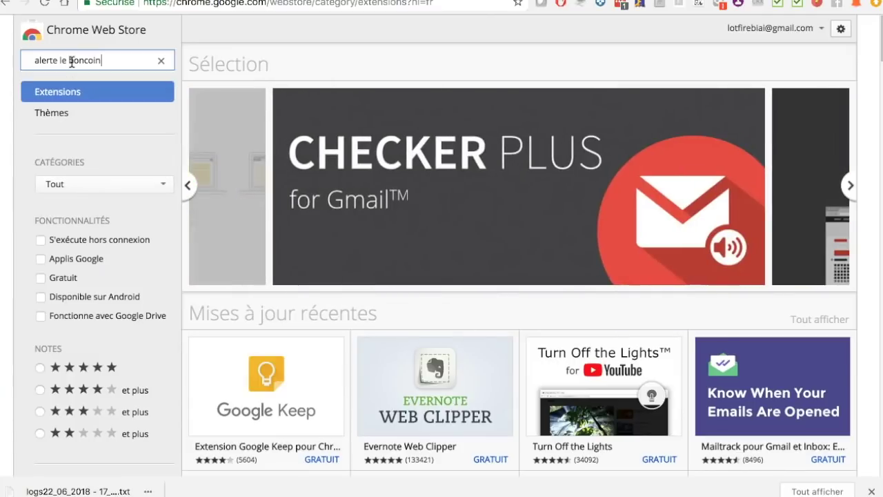
key("Return")
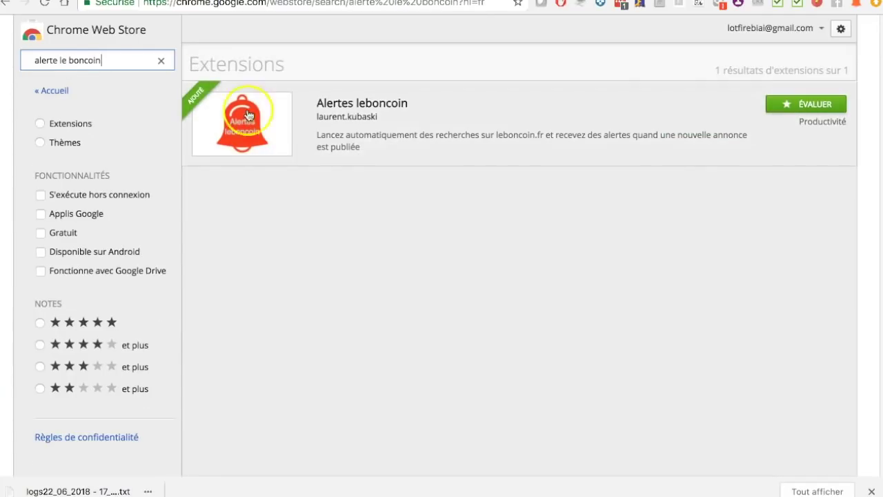
View the store details of the "Alertes leboncoin" extension and close them
left_click(246, 123)
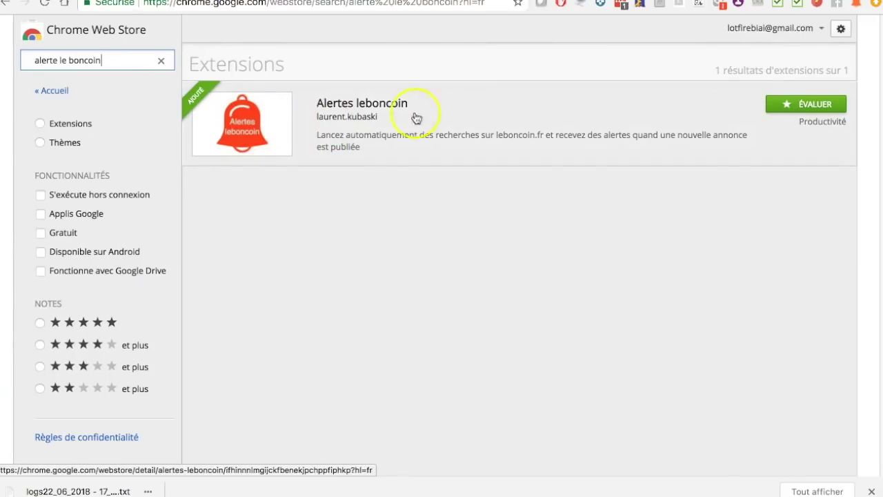
left_click(269, 137)
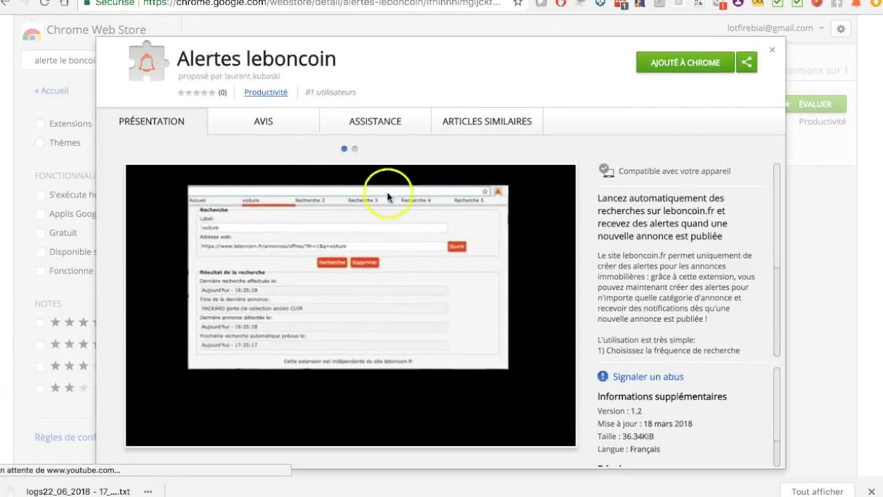
left_click(770, 49)
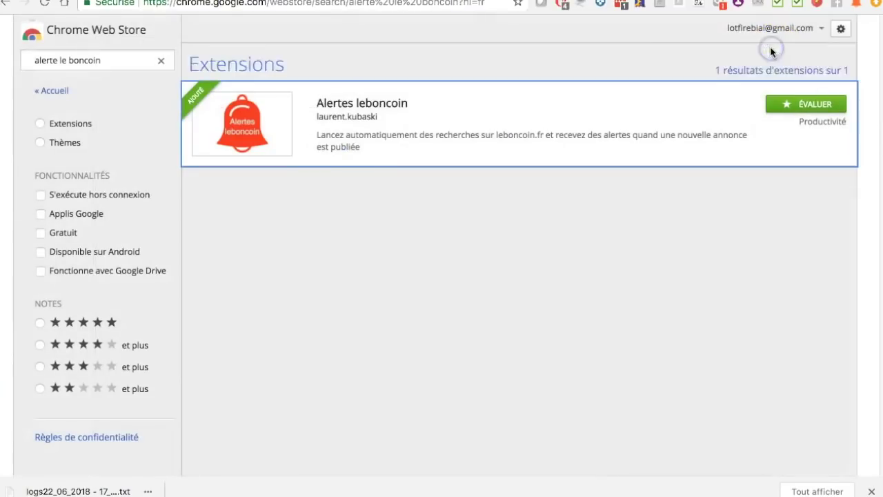
Open the Alertes leboncoin extension's configuration and select its automatic search frequency value
left_click(856, 6)
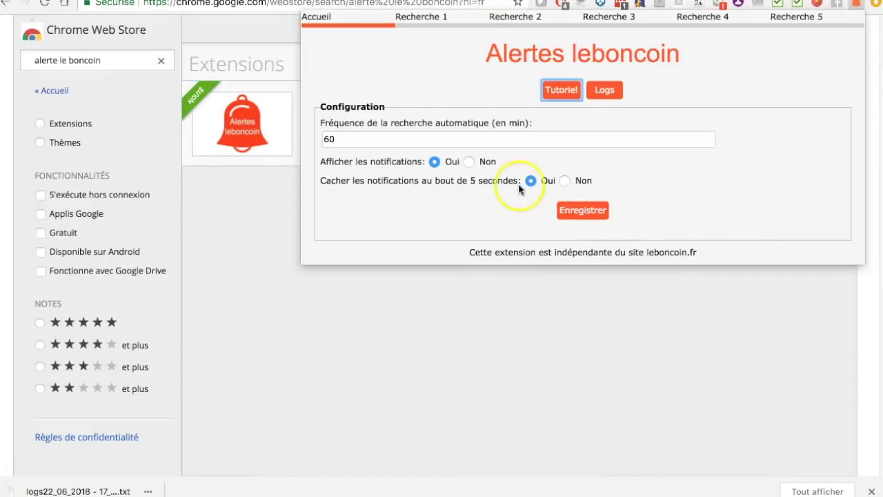
left_click(338, 139)
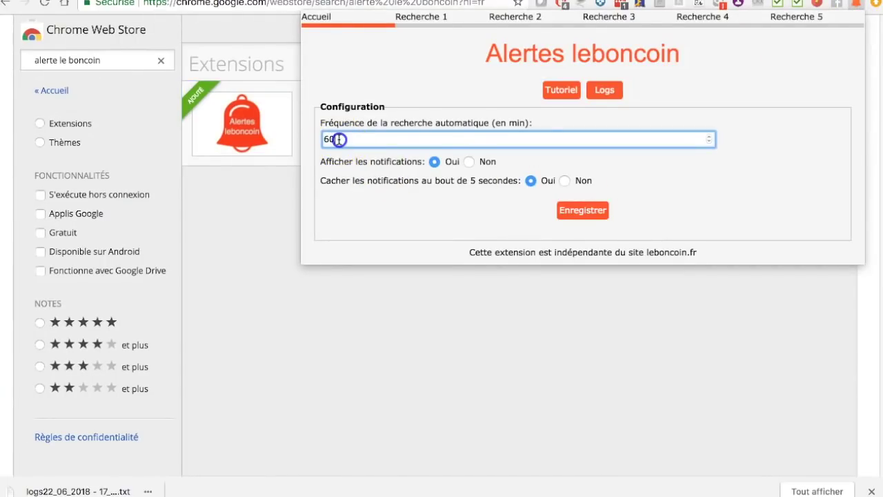
left_click_drag(340, 139, 311, 140)
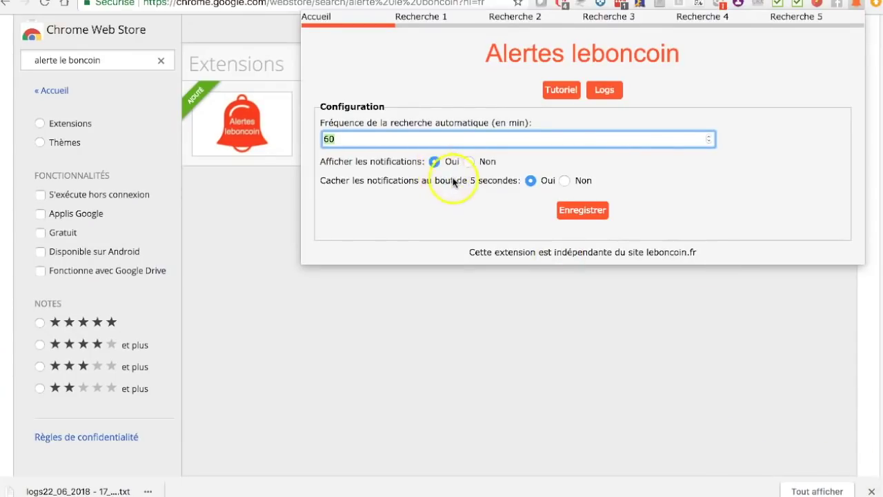
left_click(435, 19)
left_click(408, 63)
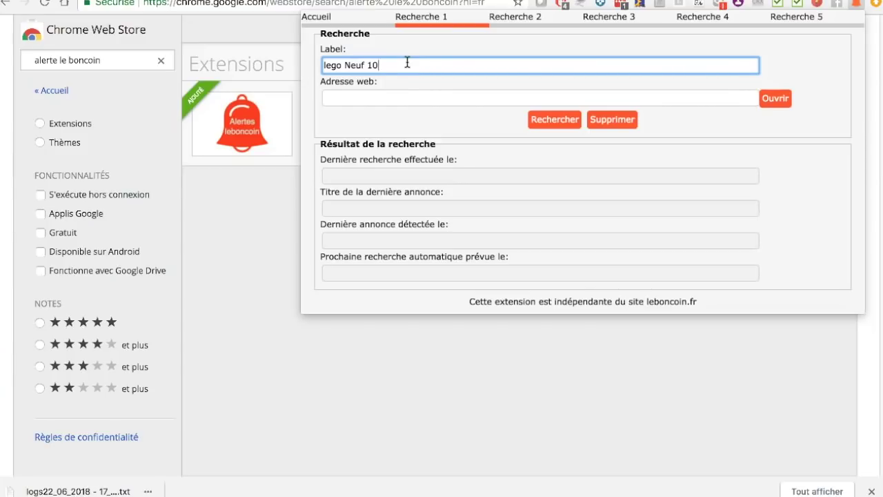
left_click(454, 66)
left_click(456, 98)
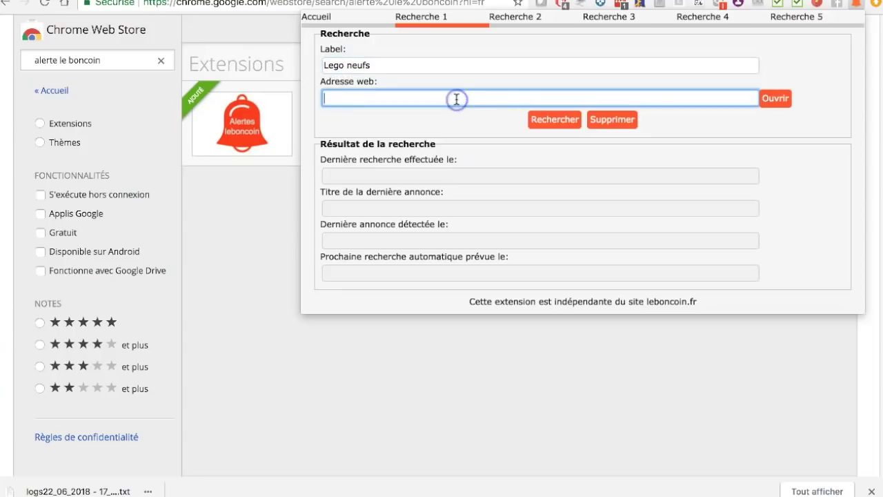
type("https://lbc2rss.superfetatoire.com/rss/77264-lego-neufs-de-10-a-75-euros-dpt-13.rss")
left_click(546, 122)
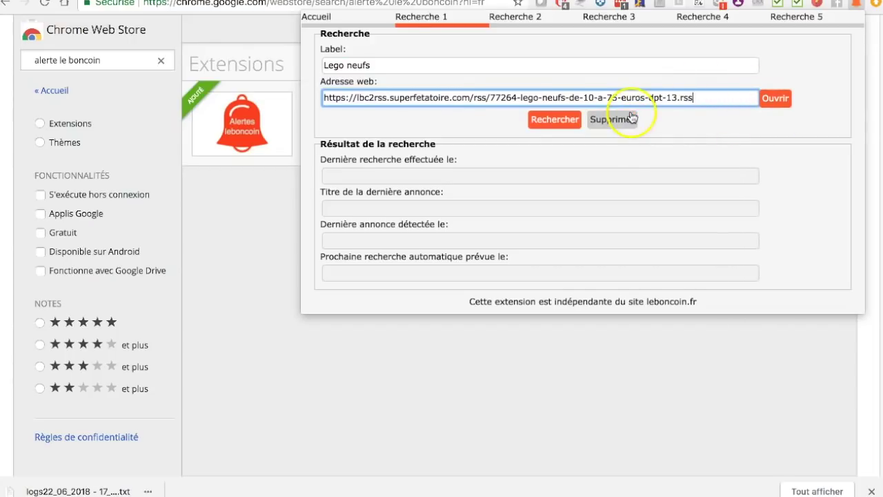
left_click(568, 121)
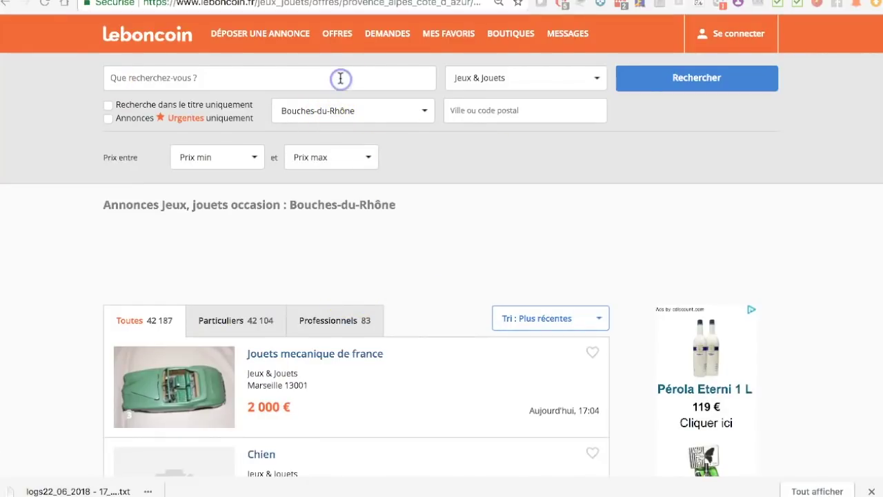
Enter "lego neuf" as the search term on Leboncoin's Jeux & Jouets page for Bouches-du-Rhône
scroll(340, 78, "down", 2)
scroll(339, 76, "down", 5)
scroll(339, 77, "up", 6)
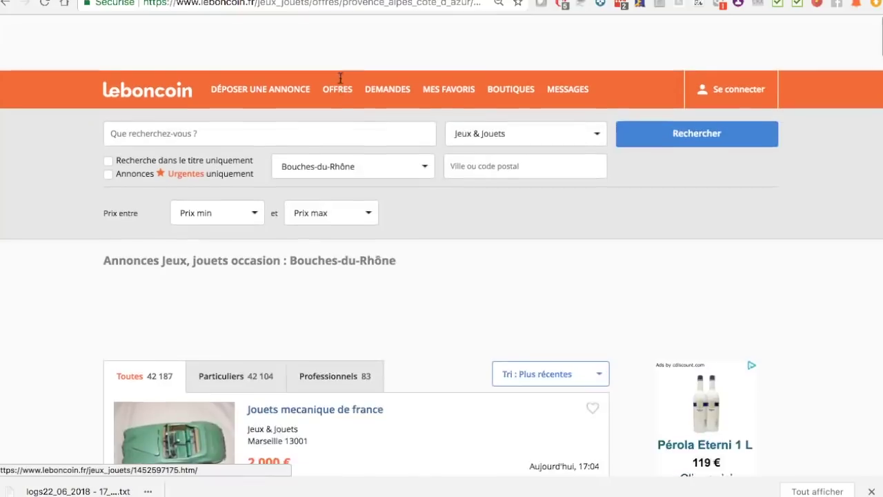
left_click(312, 82)
type("lego")
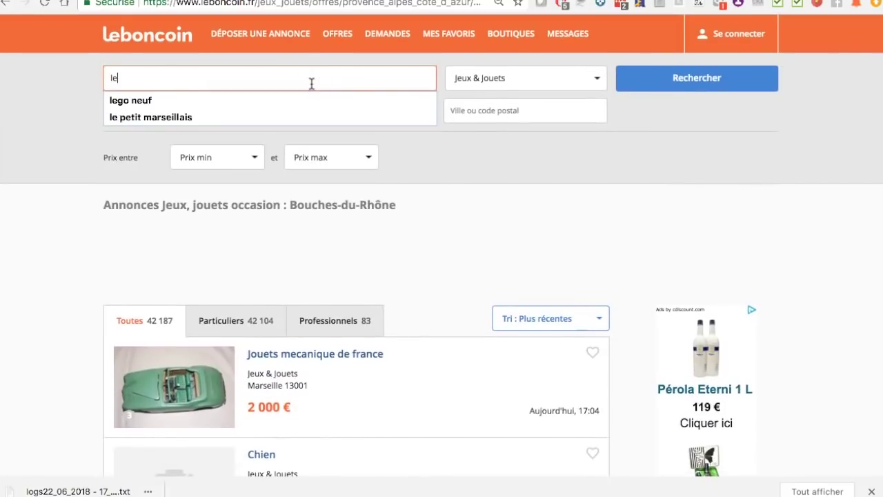
key("Down")
key("Return")
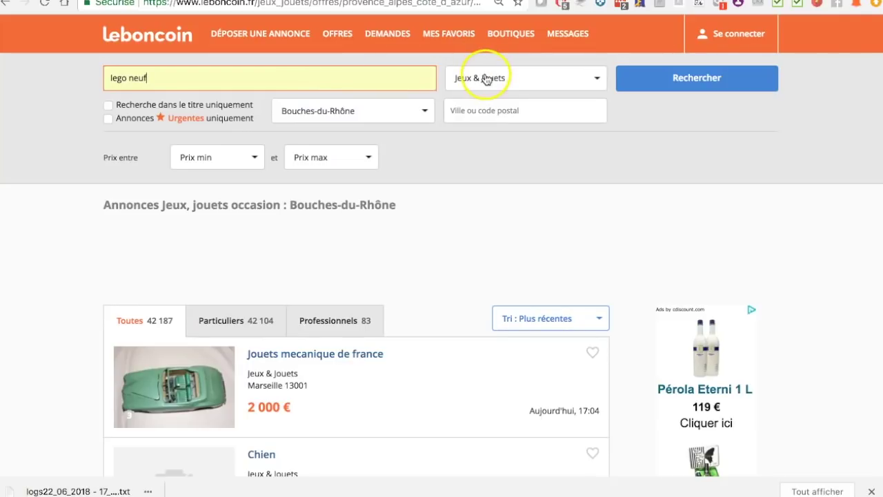
Limit the price range to between 10 and 75 and run the Leboncoin search
left_click(253, 156)
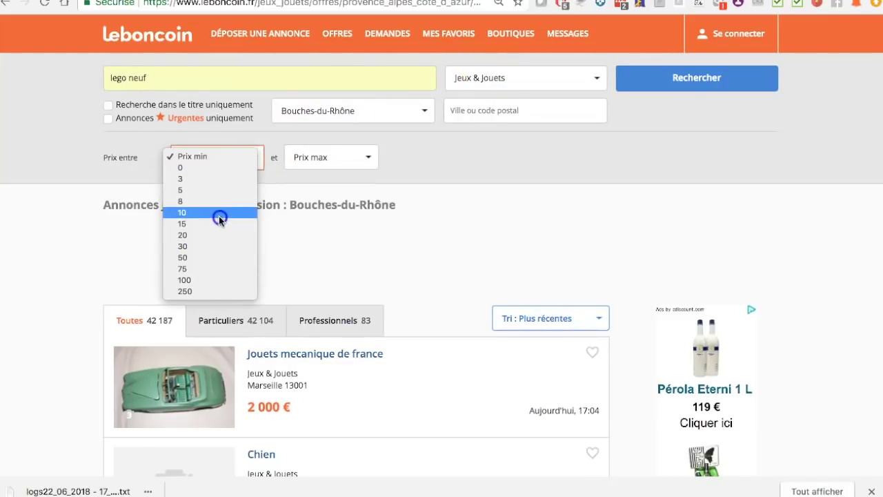
left_click(219, 212)
left_click(332, 170)
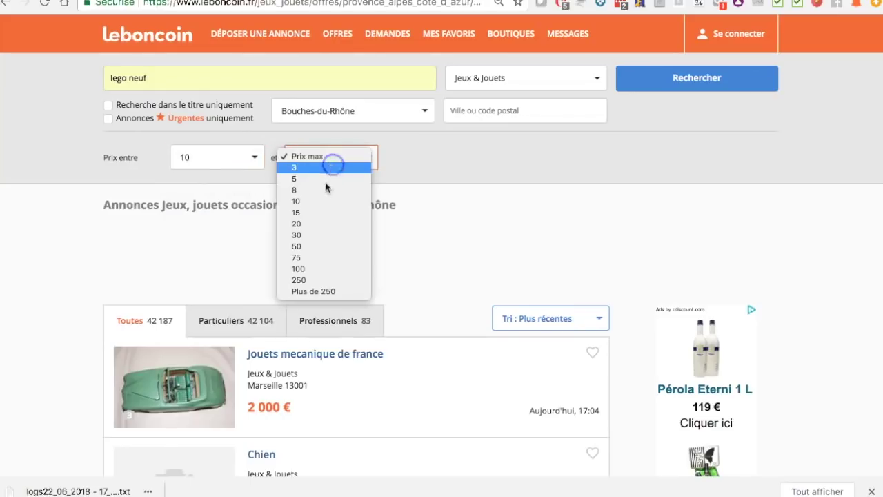
left_click(310, 256)
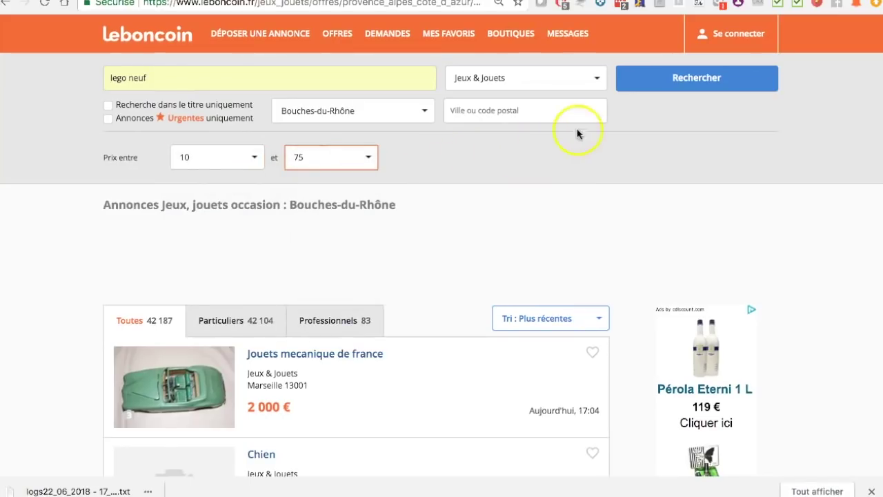
left_click(663, 89)
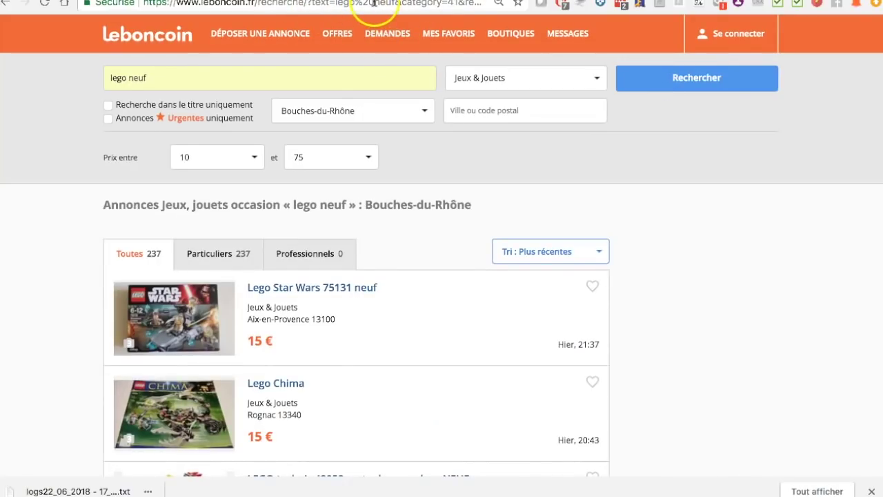
Label the Alertes leboncoin extension's Recherche 1 "LEGO neuf", set its web address to the current Leboncoin results page's URL and run the search
left_click(373, 3)
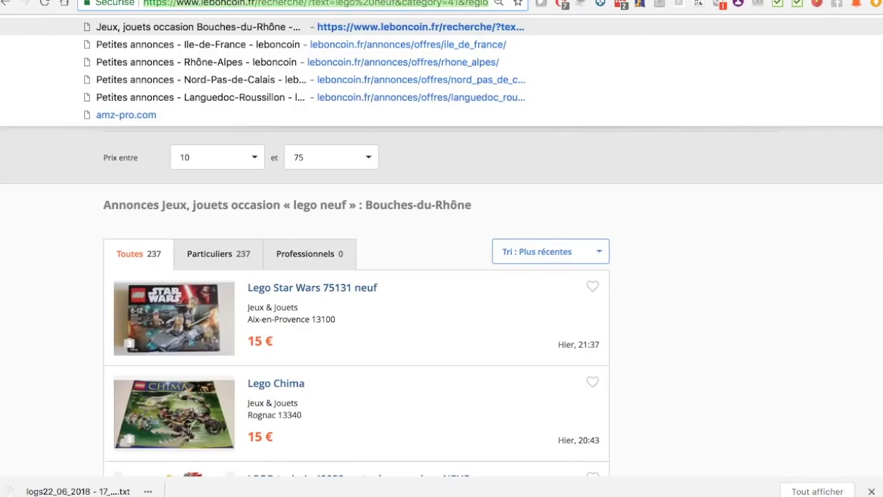
left_click(857, 7)
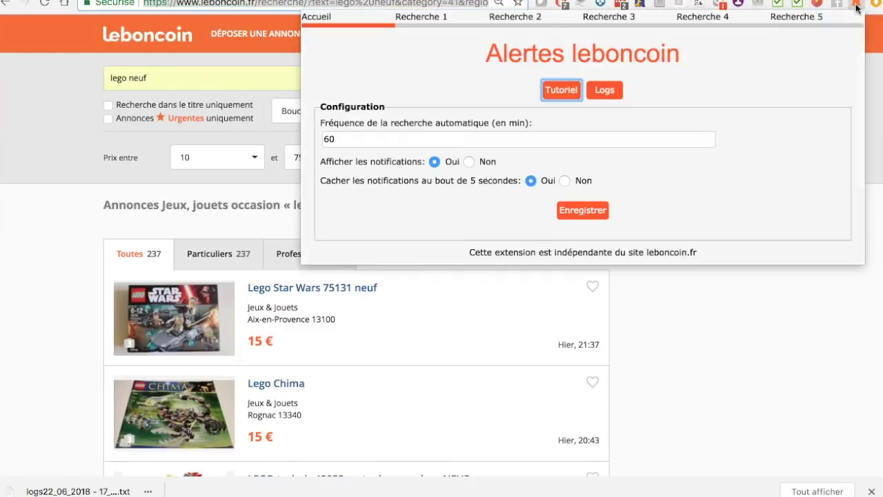
left_click(428, 18)
left_click(407, 62)
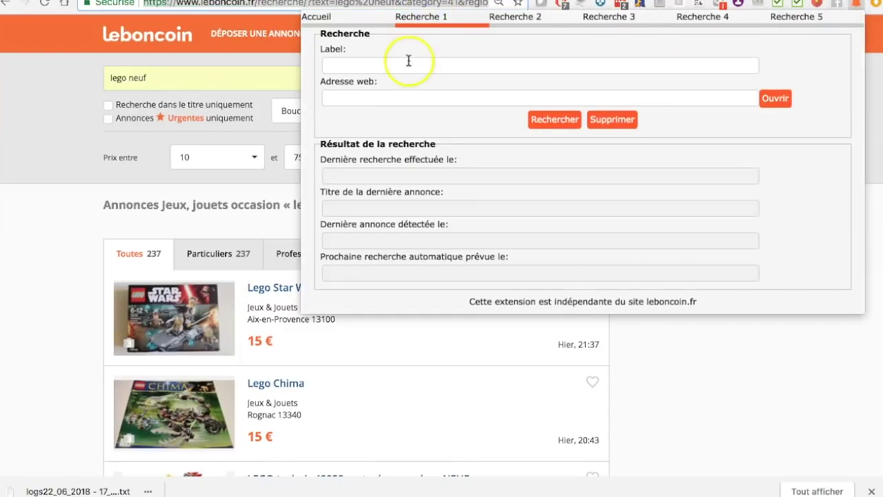
type("LEGO")
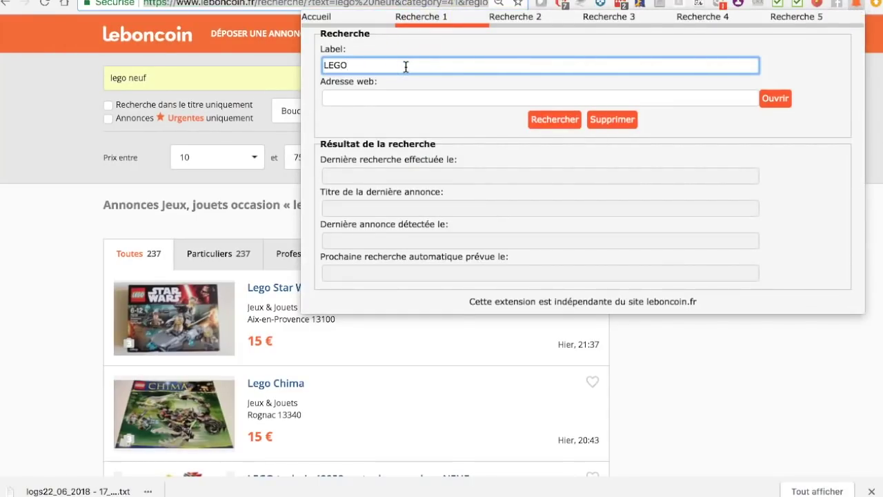
key("Tab")
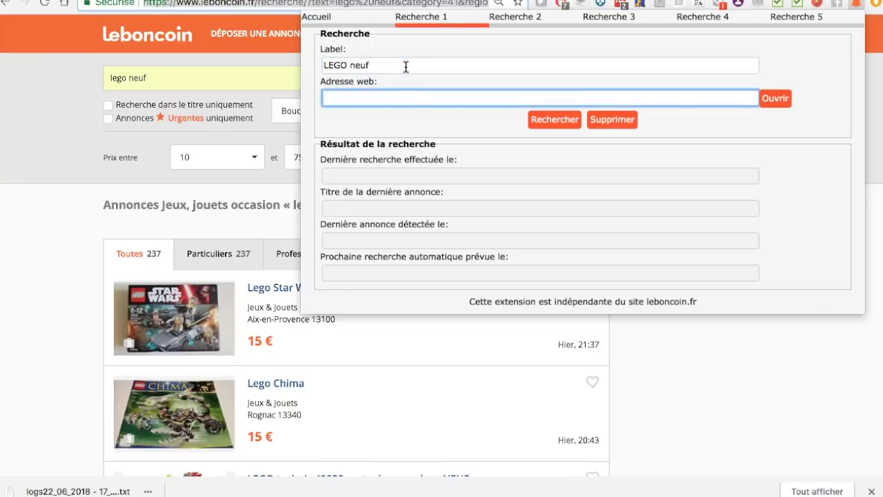
type("https://www.leboncoin.fr/recherche/?text=lego%20neuf&category=41&region=21&departement=13&price=10-75")
left_click(535, 125)
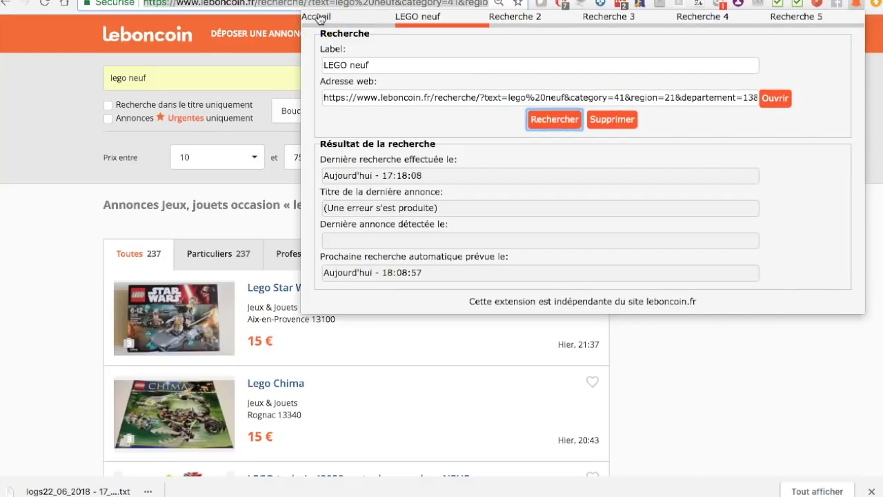
Review the extension's general configuration on its home page, and close both the extension and the browser's downloads bar
left_click(317, 18)
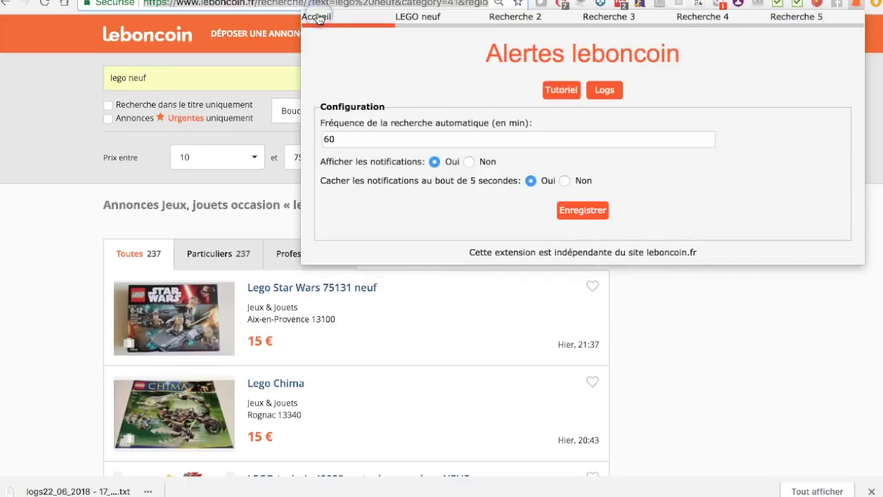
left_click(859, 4)
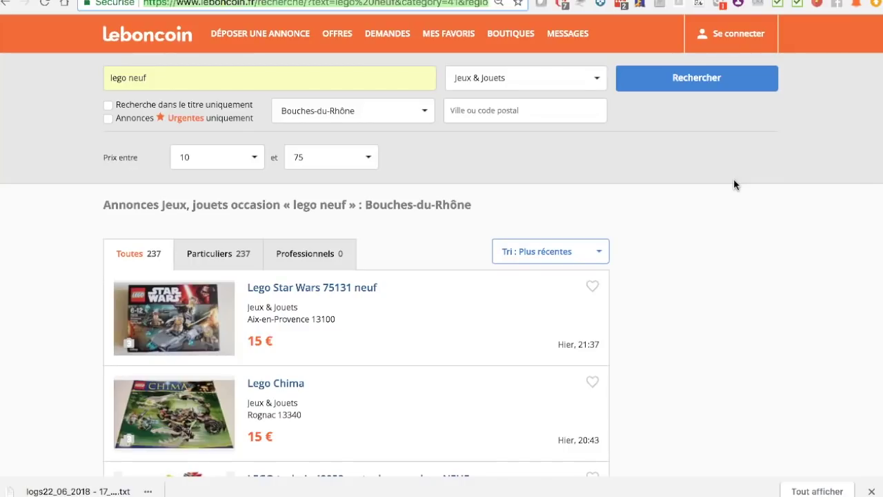
left_click(872, 492)
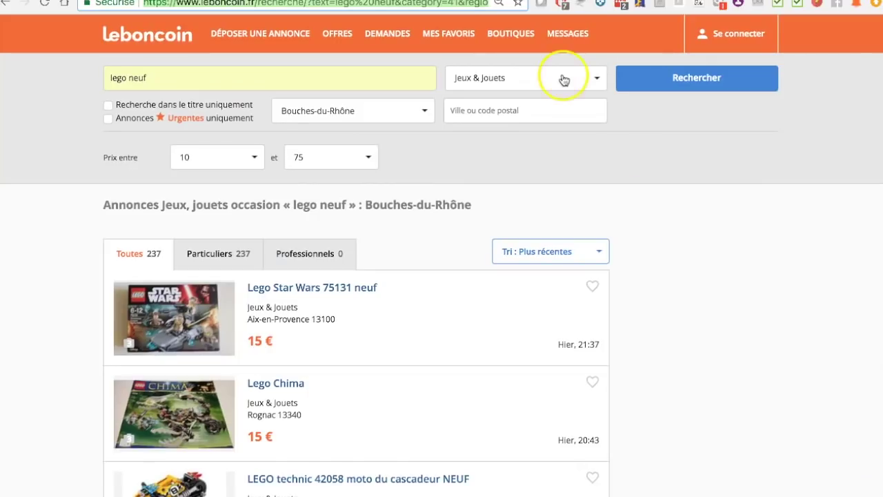